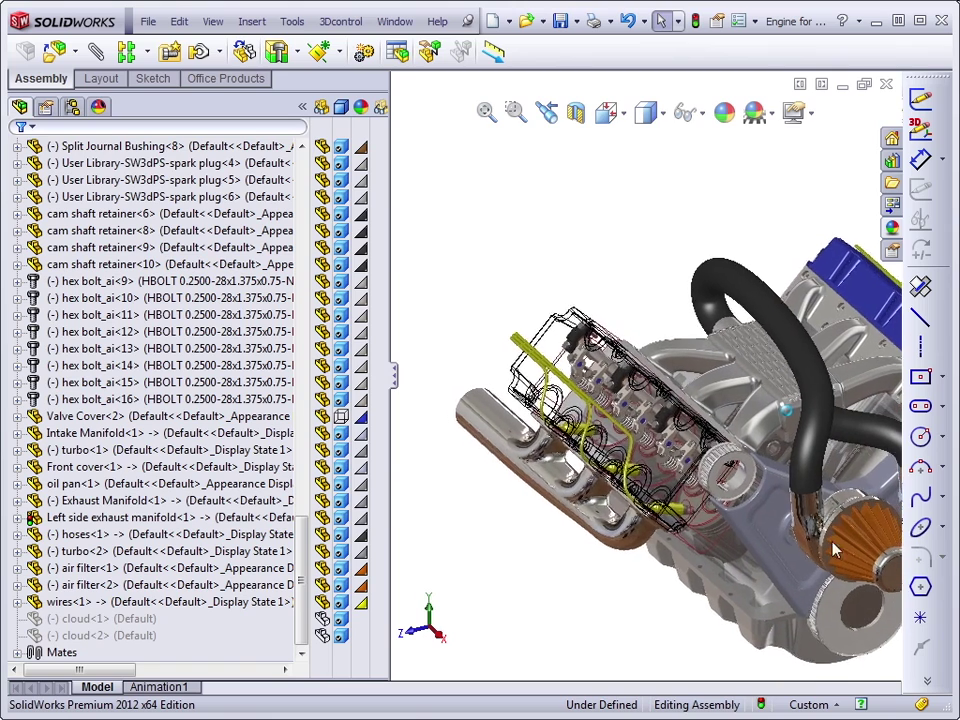
- Identify the intake and exhaust manifolds in the engine assembly and open the Intake Manifold part in its own window
click(766, 414)
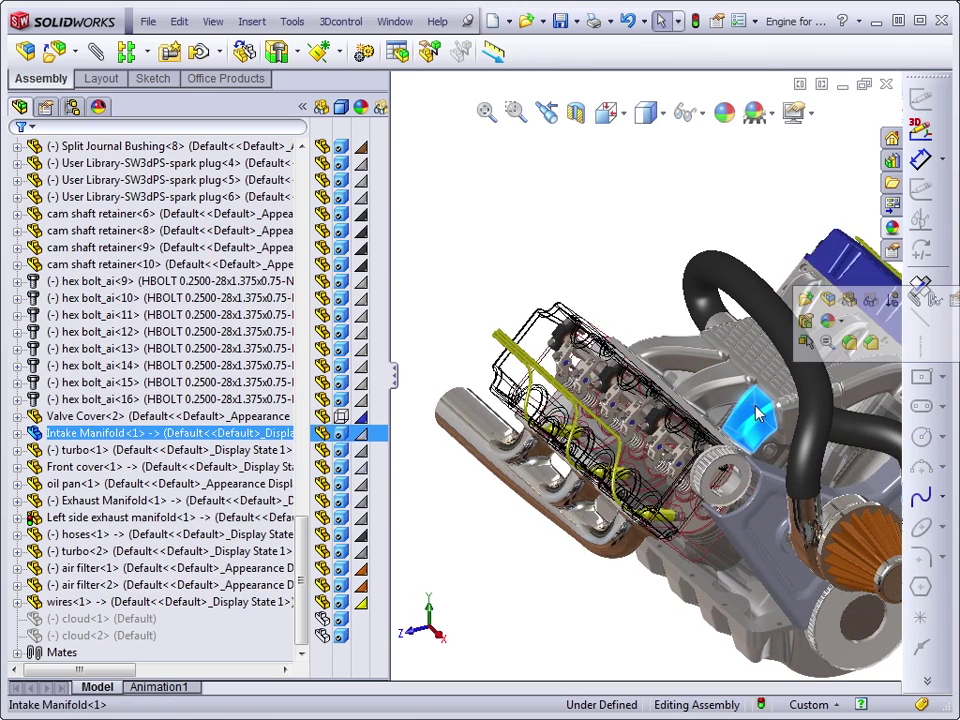
click(573, 530)
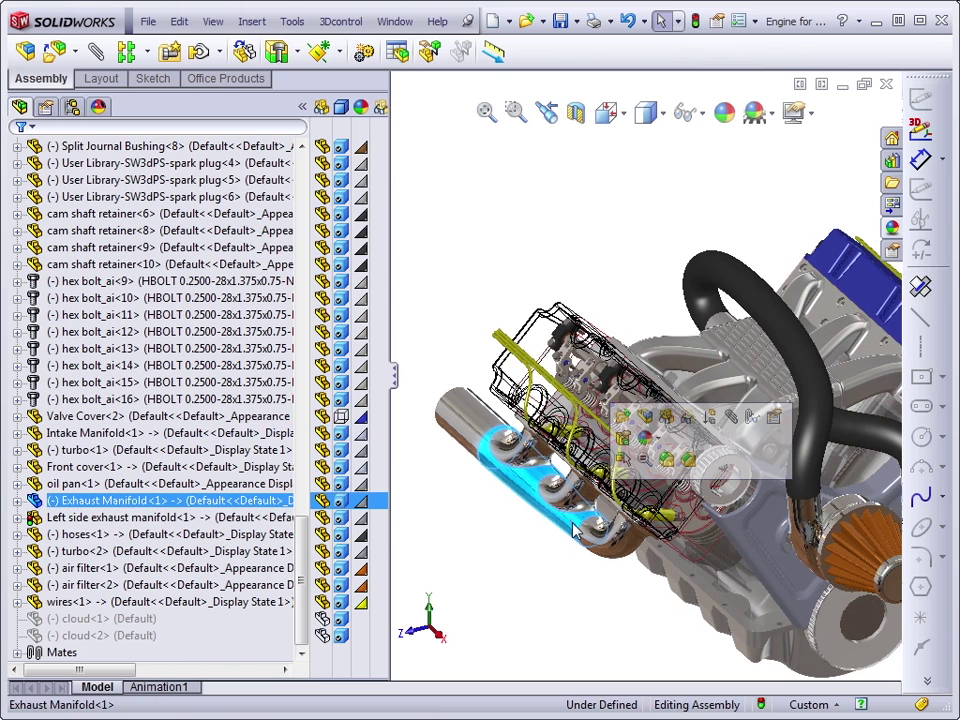
click(517, 566)
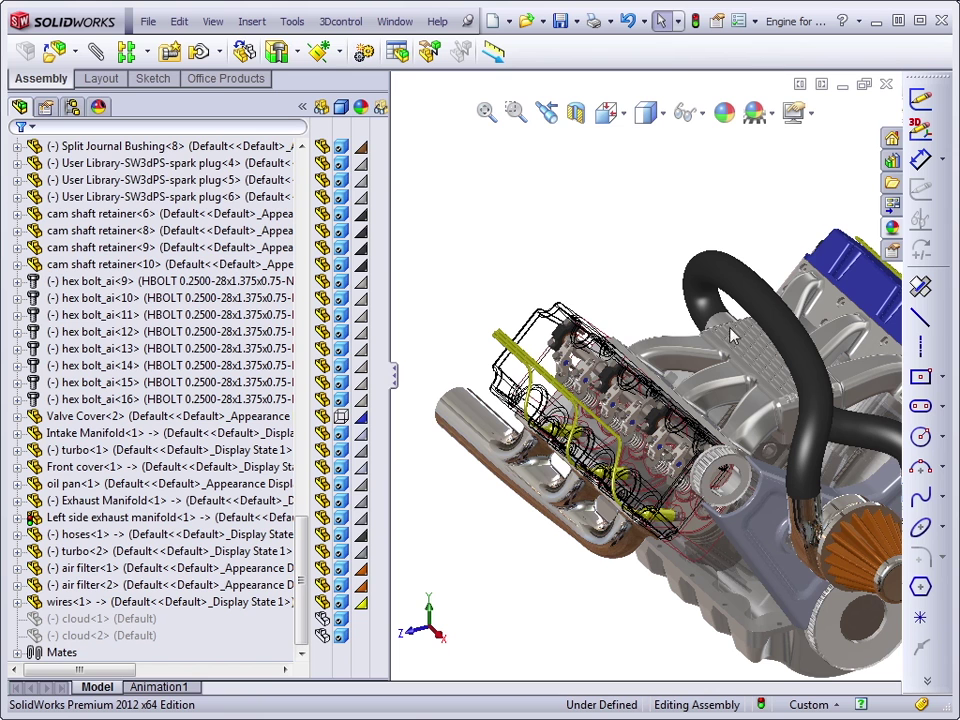
click(725, 386)
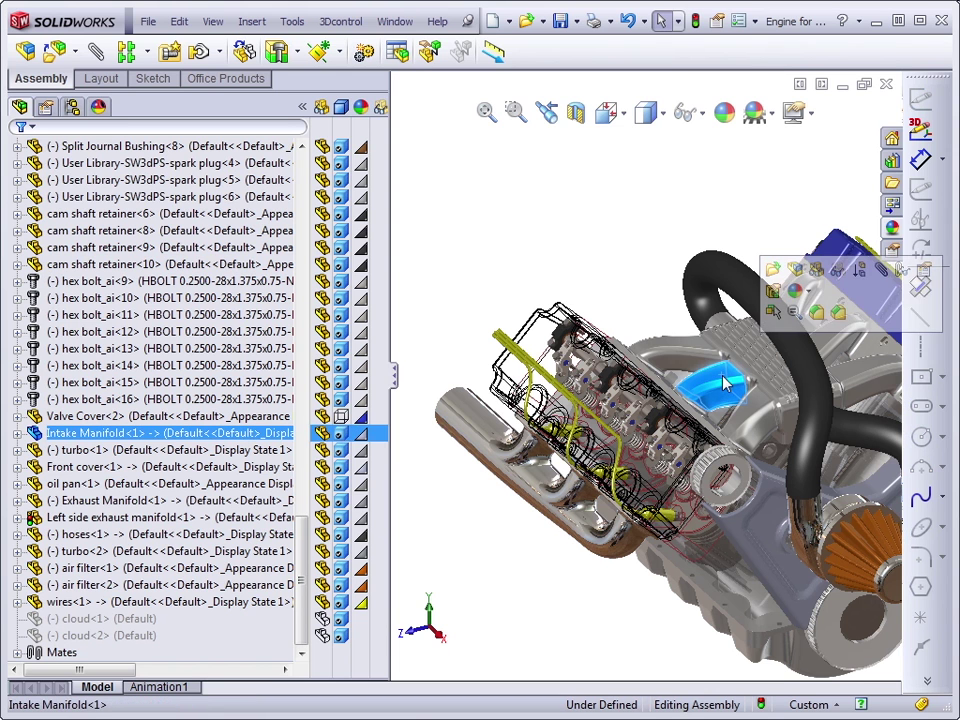
click(772, 270)
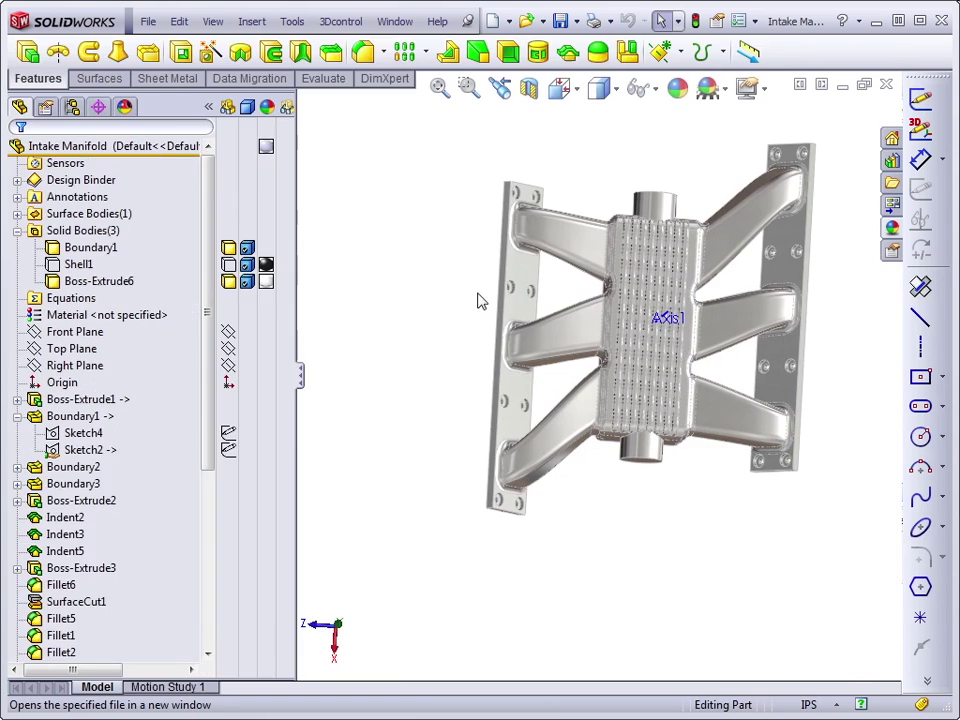
- Examine the intake manifold's round inlet stubs, runners and flange plates from several angles
middle_drag(480, 300, 626, 594)
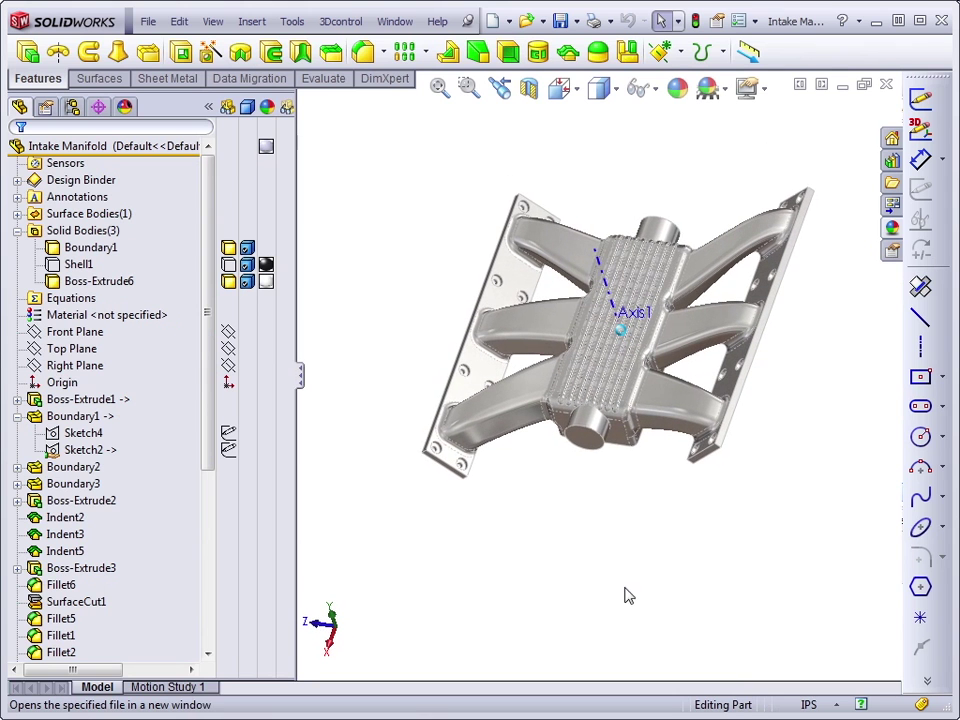
click(584, 440)
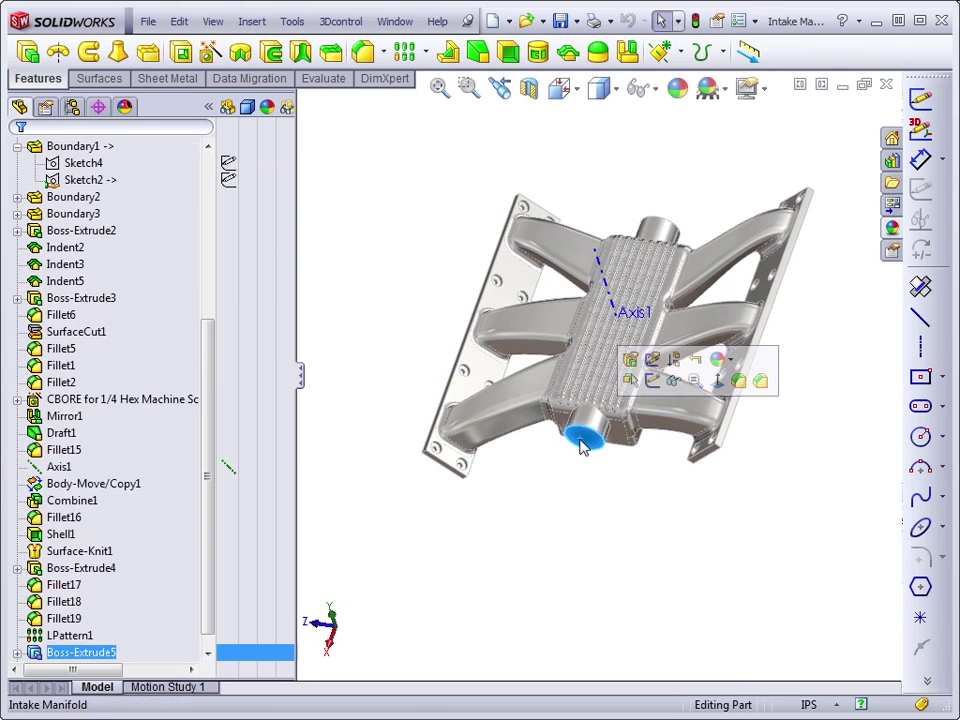
click(658, 224)
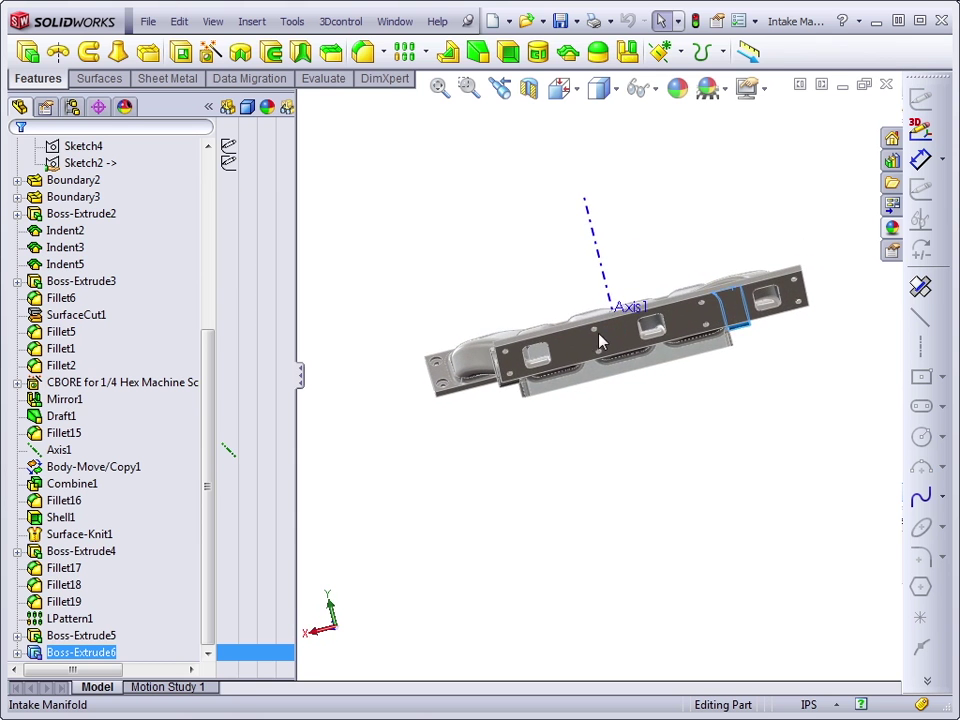
scroll(624, 332, down, 5)
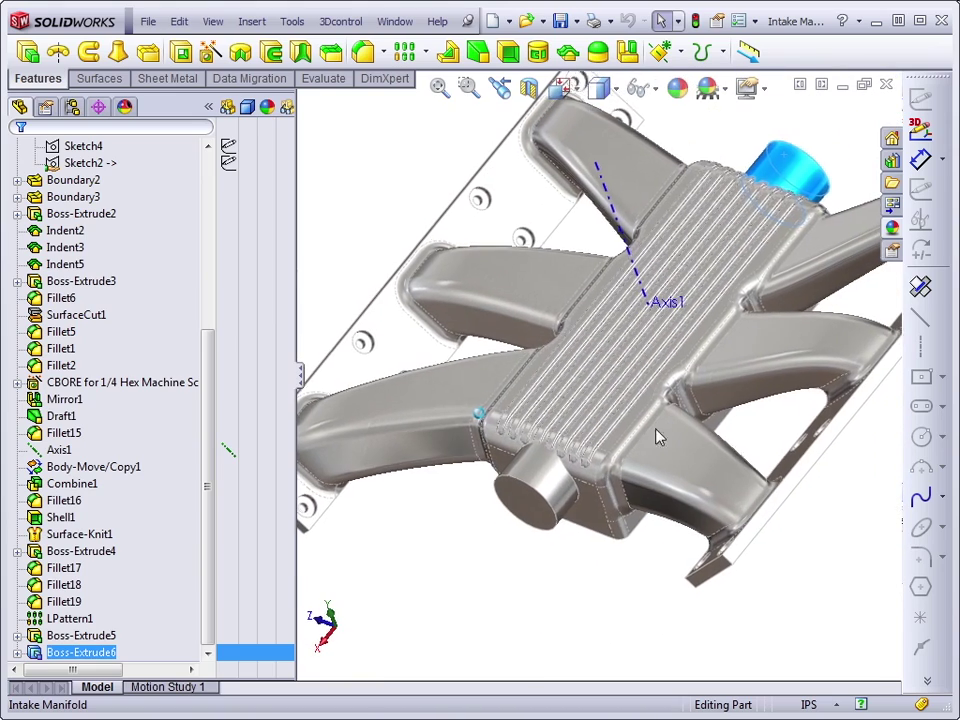
key(Escape)
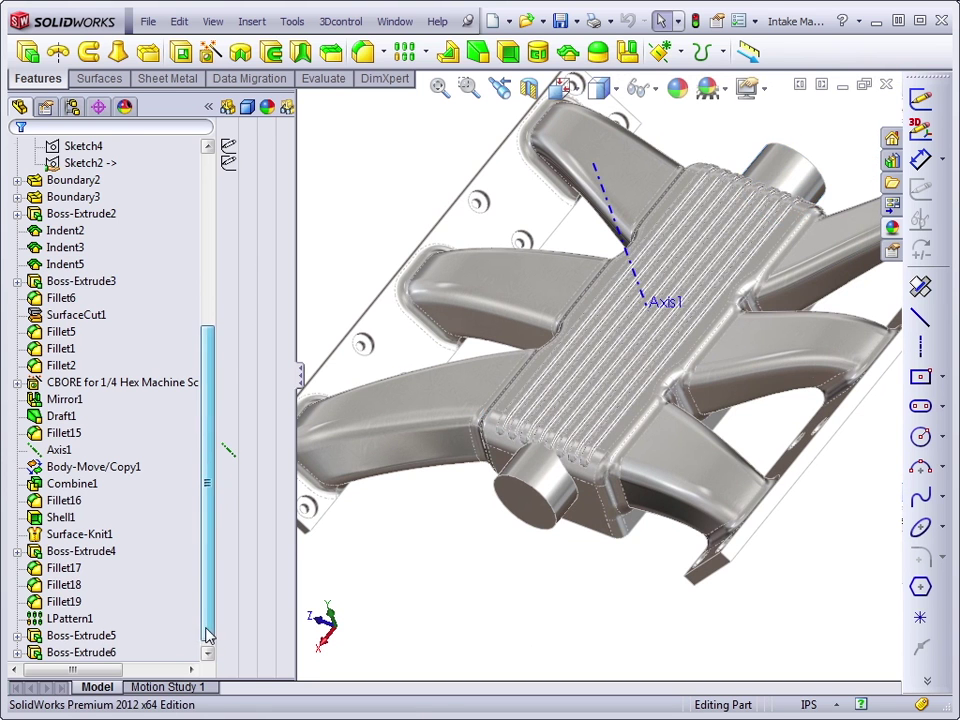
- Roll the part's feature history back to just after Boundary1
drag(208, 638, 222, 432)
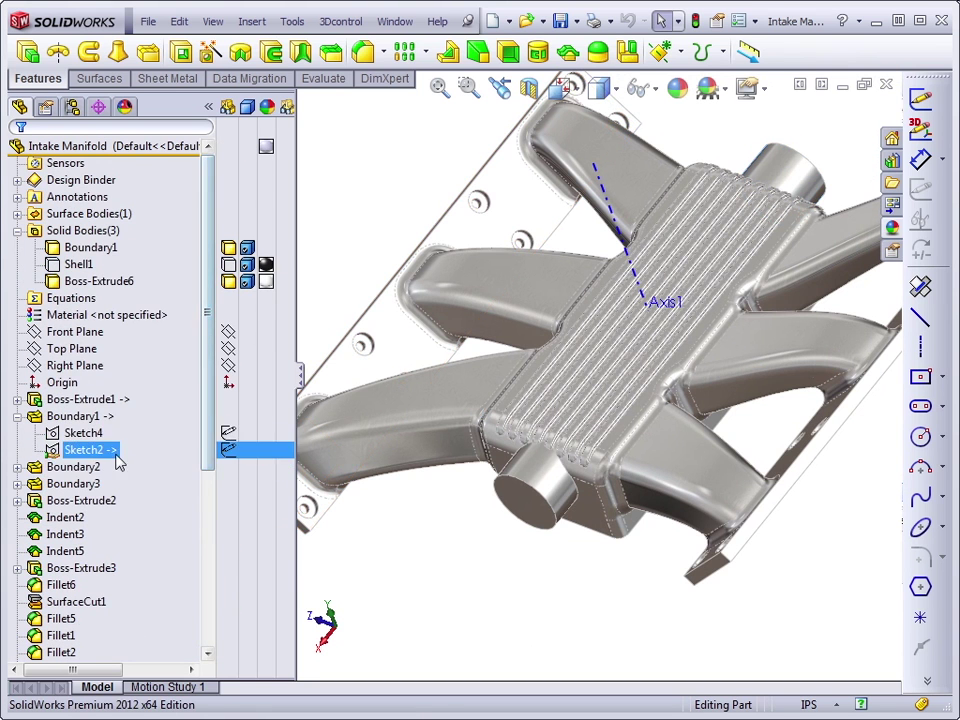
click(72, 466)
click(121, 416)
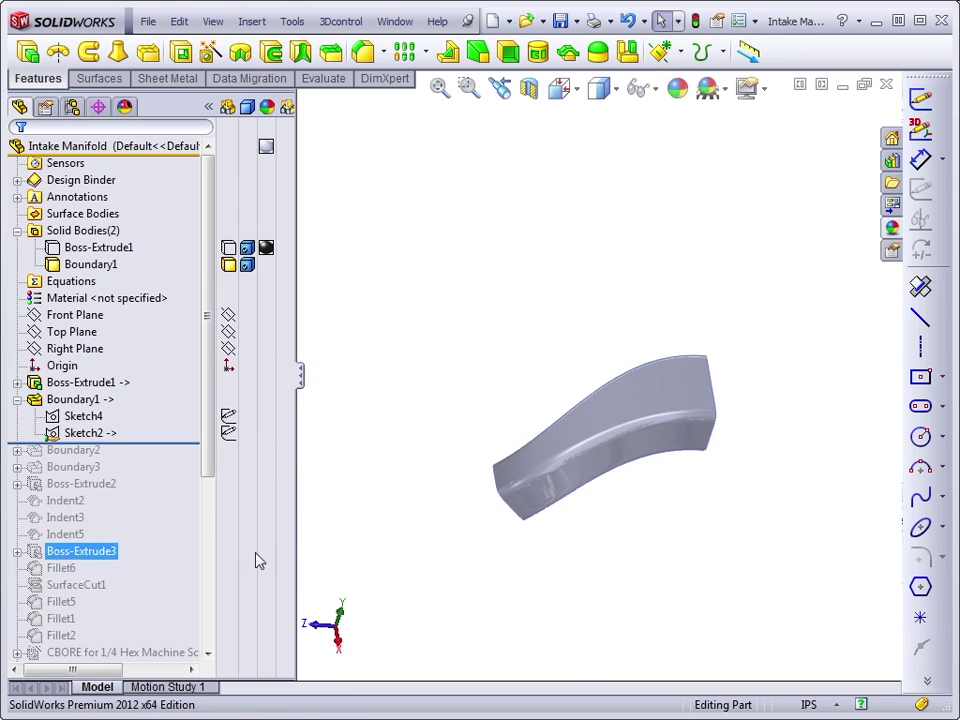
- Examine the Boundary1 runner together with its two profile sketches, Sketch4 and Sketch2
click(116, 438)
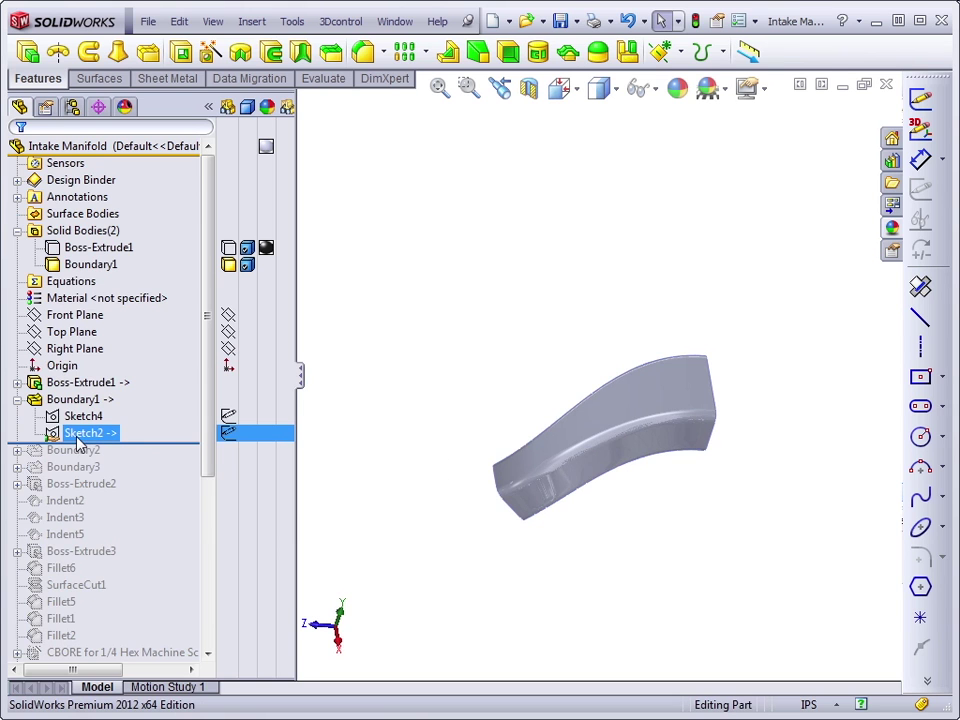
click(85, 443)
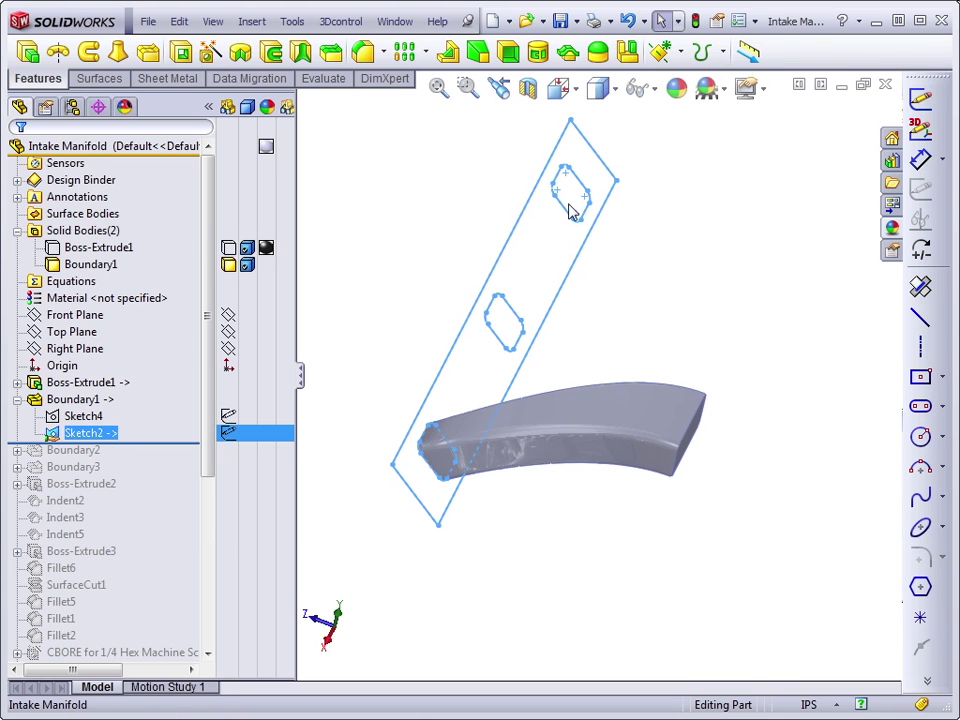
click(598, 540)
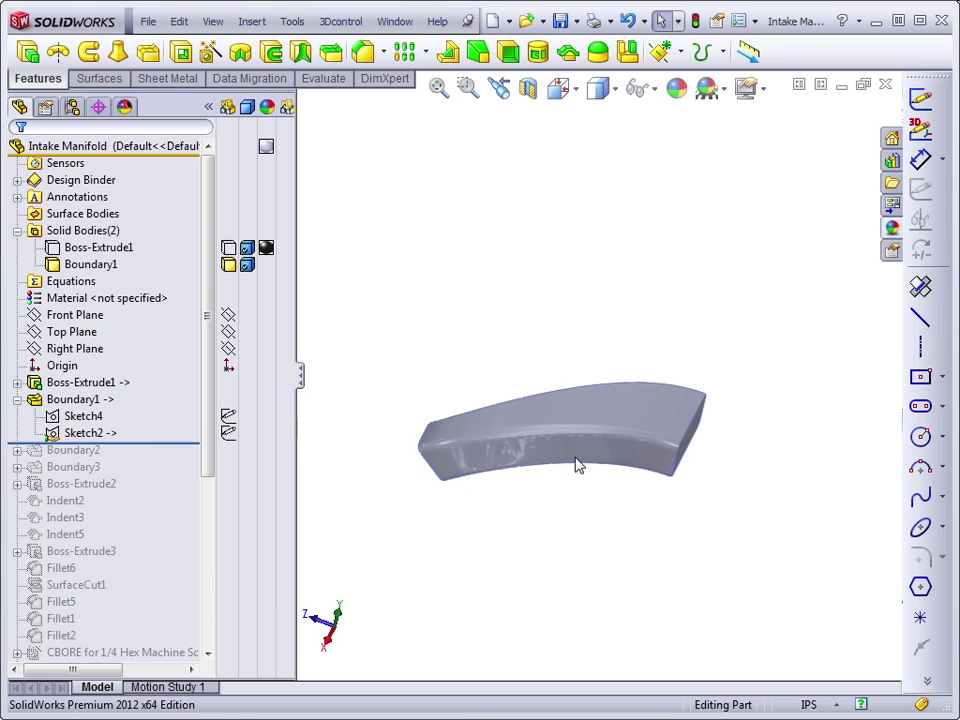
click(575, 460)
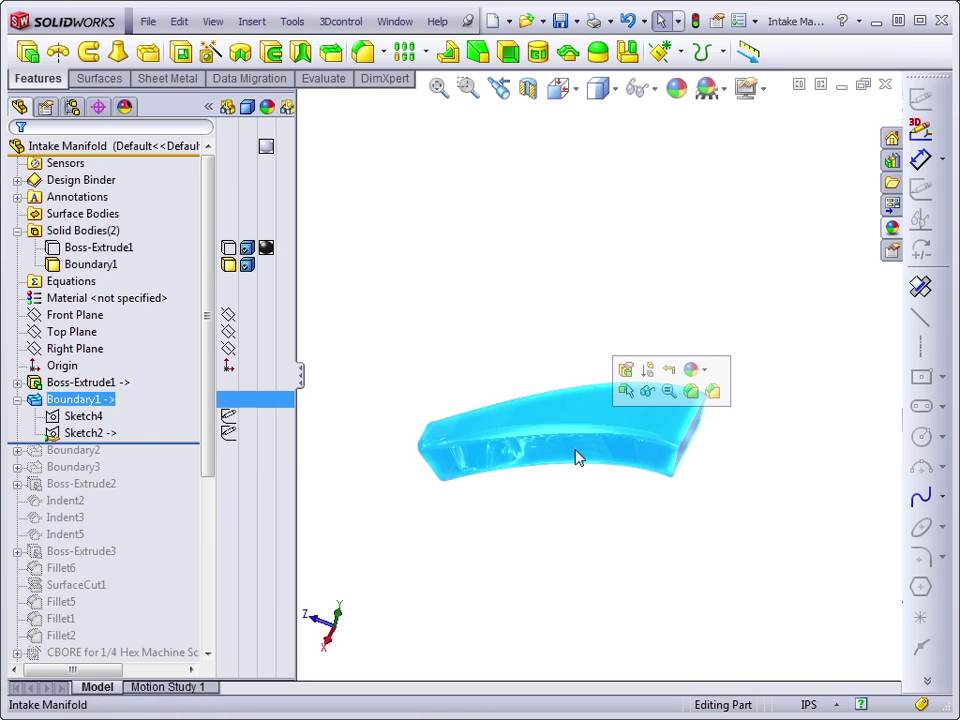
click(553, 536)
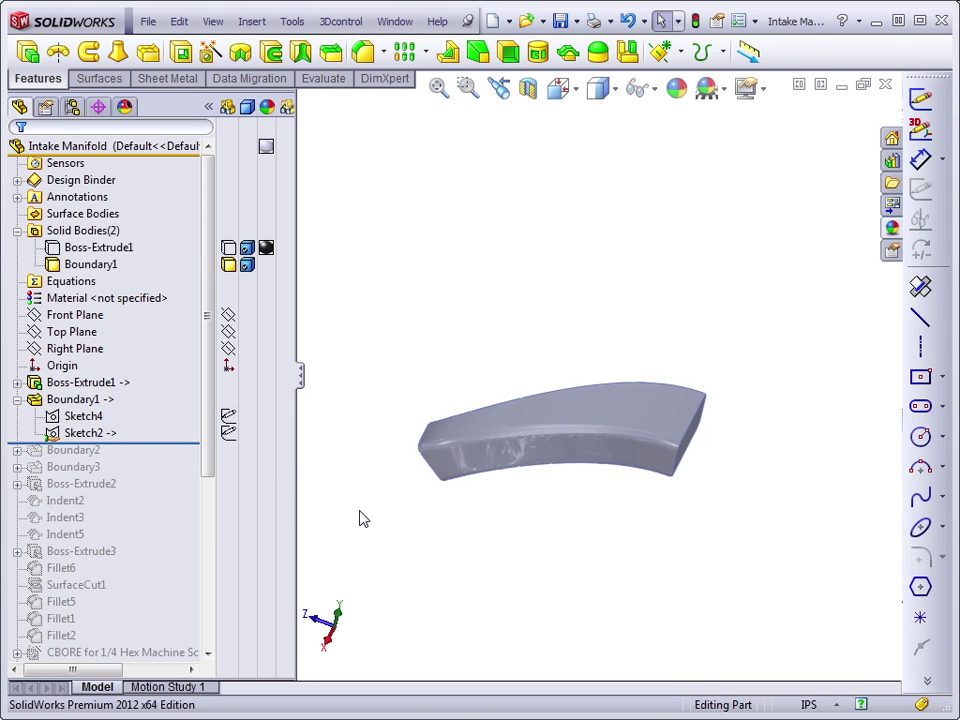
click(80, 416)
ctrl+click(67, 435)
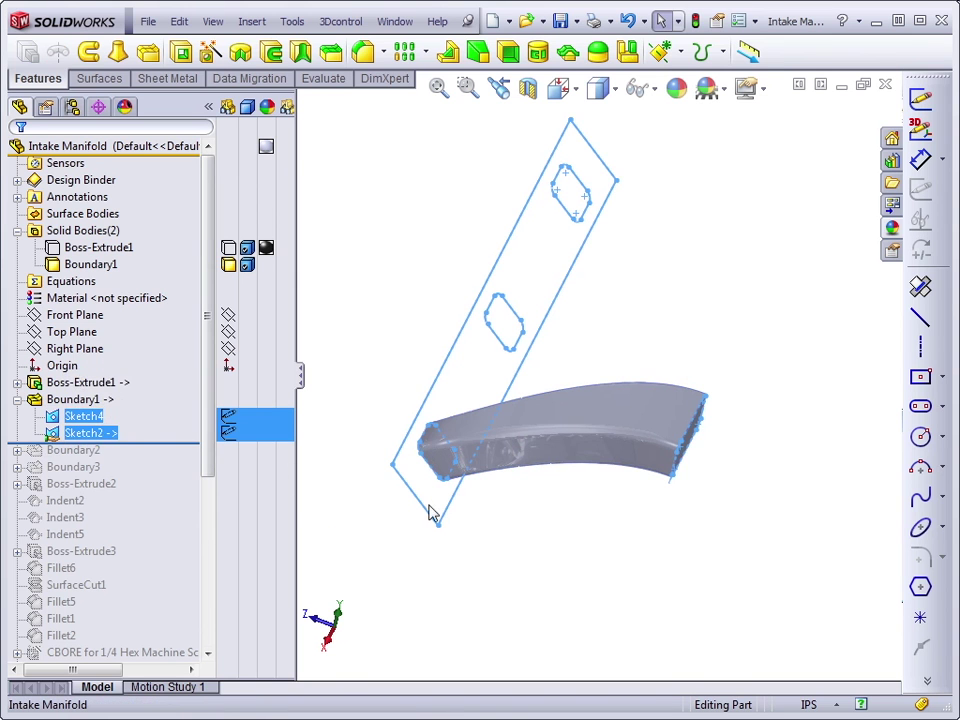
middle_drag(438, 487, 432, 465)
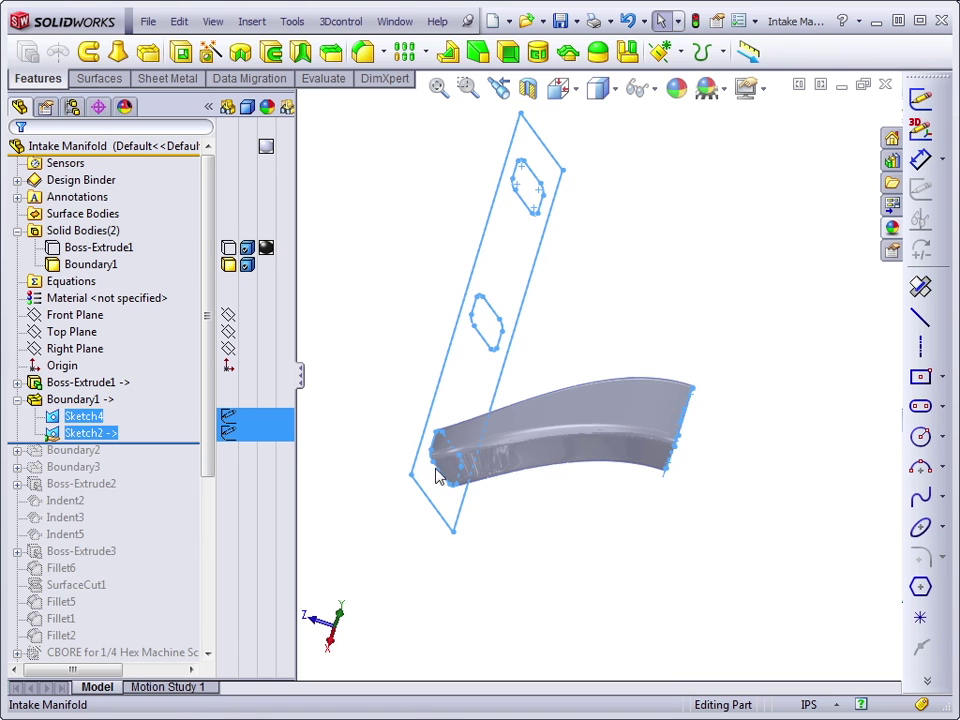
middle_drag(445, 470, 362, 486)
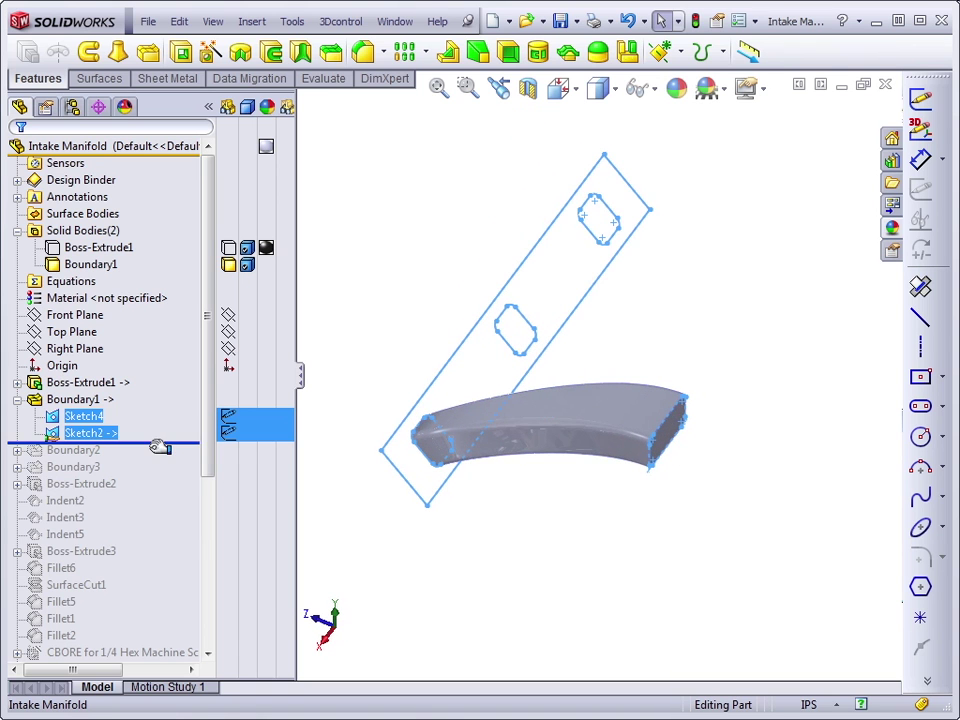
- Roll the history forward past Boundary3 and inspect the shared Sketch2 and the derived sketches under Boundary2 and Boundary3
drag(159, 446, 150, 488)
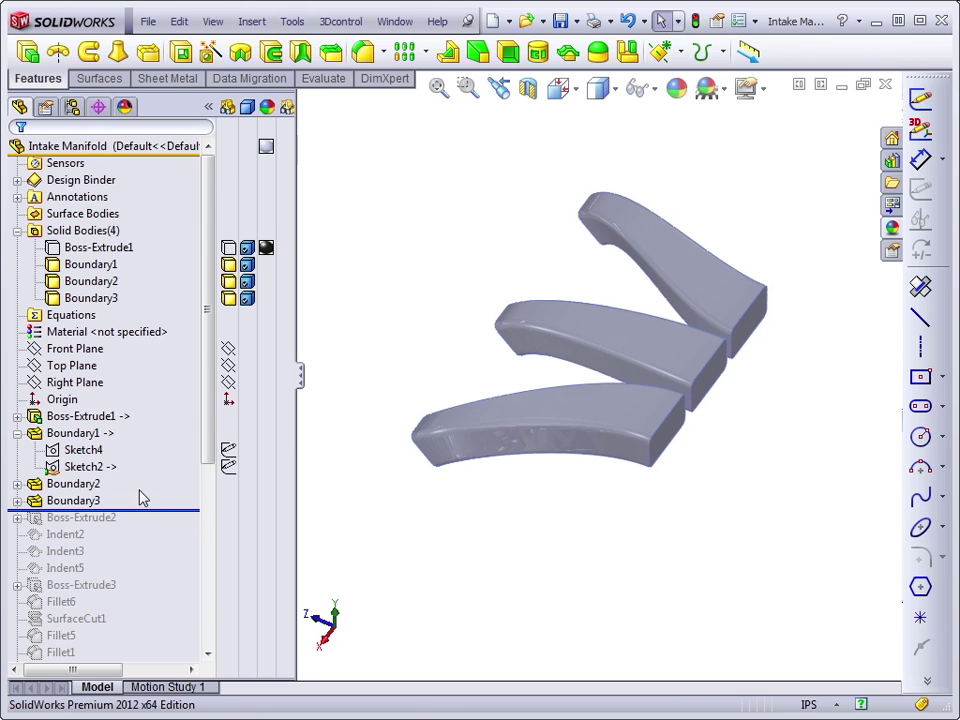
click(74, 467)
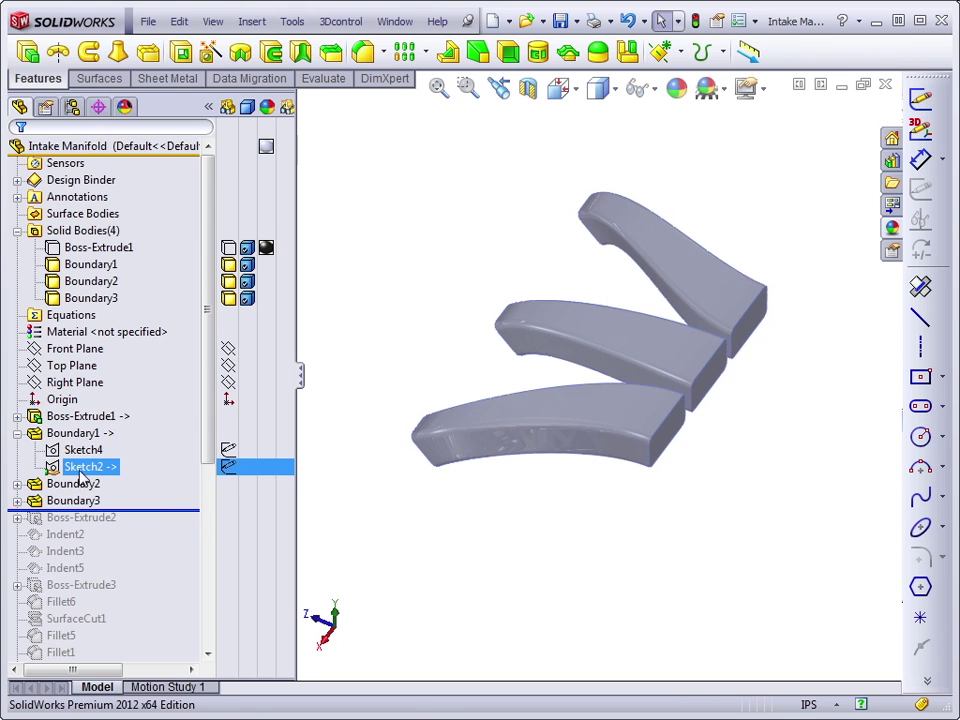
click(17, 484)
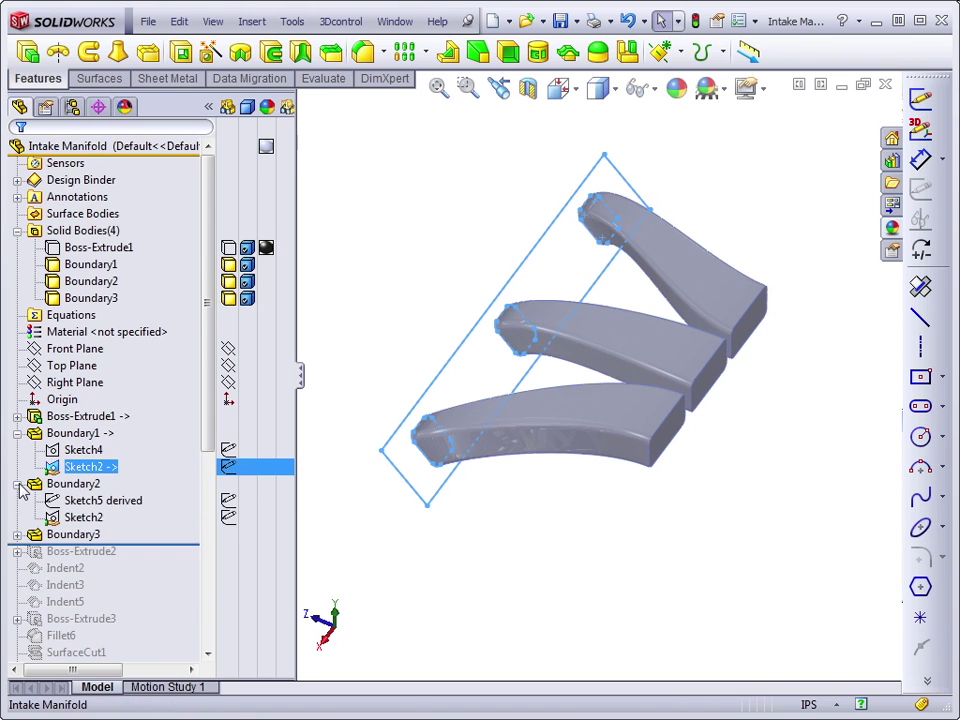
click(17, 535)
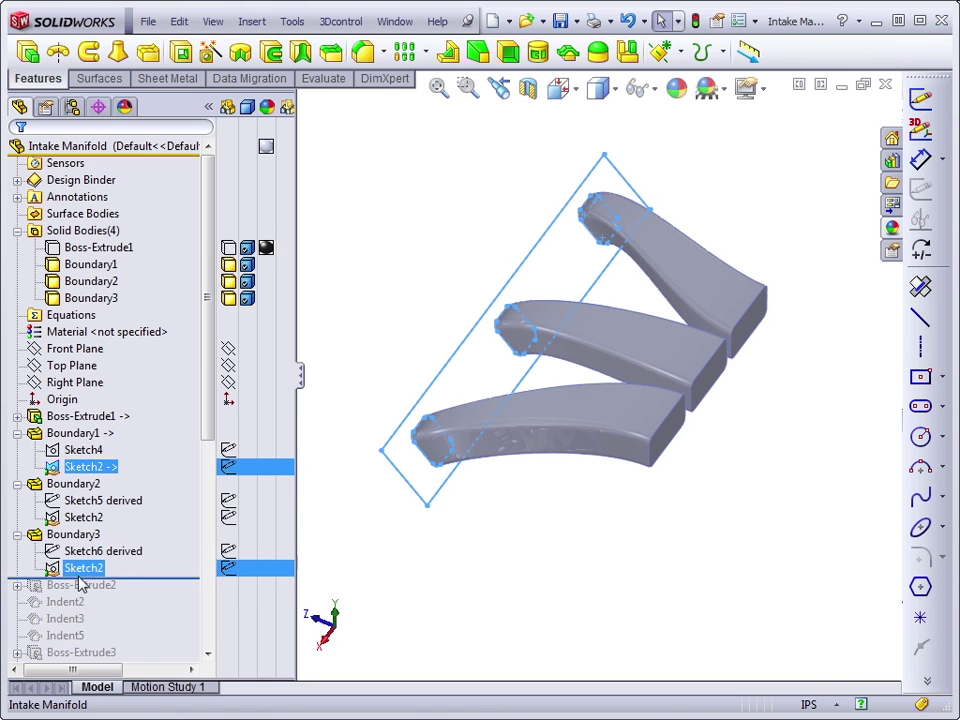
ctrl+click(85, 552)
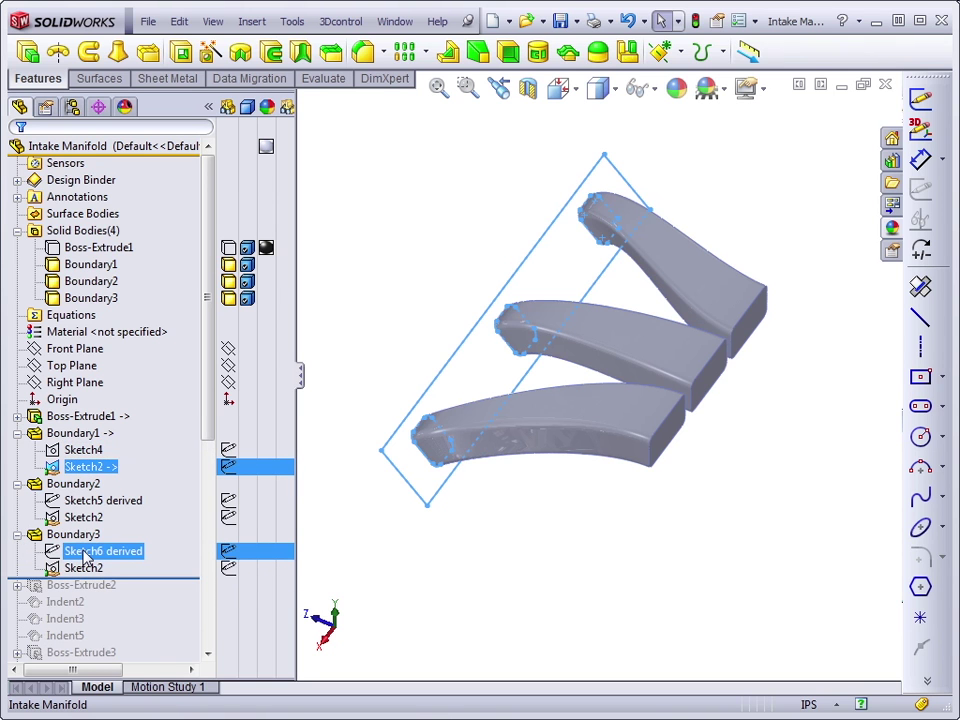
ctrl+click(85, 552)
ctrl+click(105, 502)
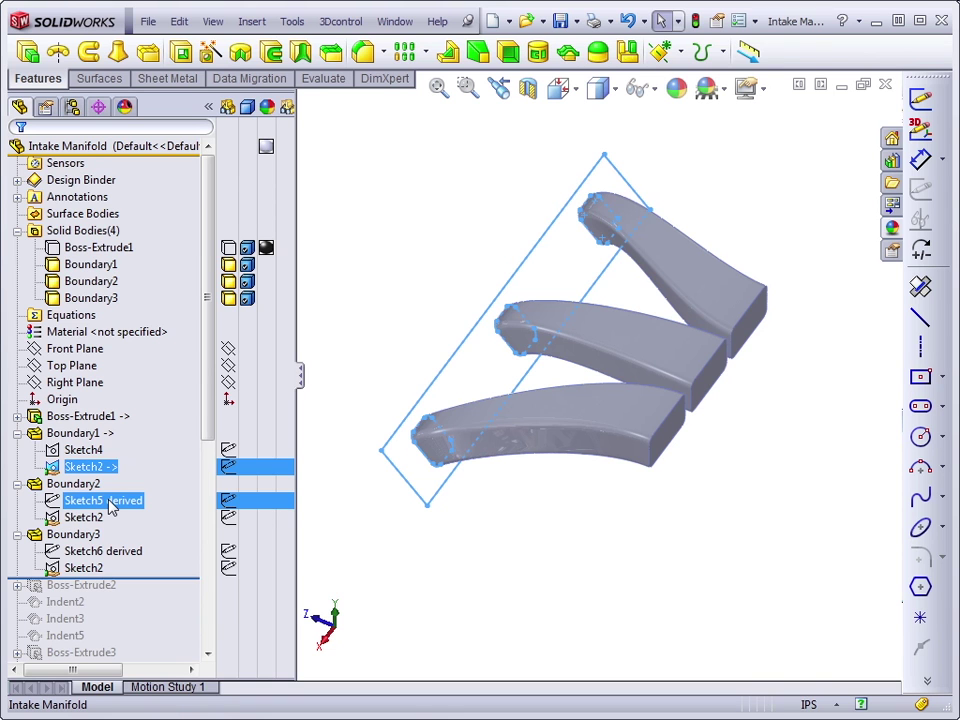
ctrl+click(110, 502)
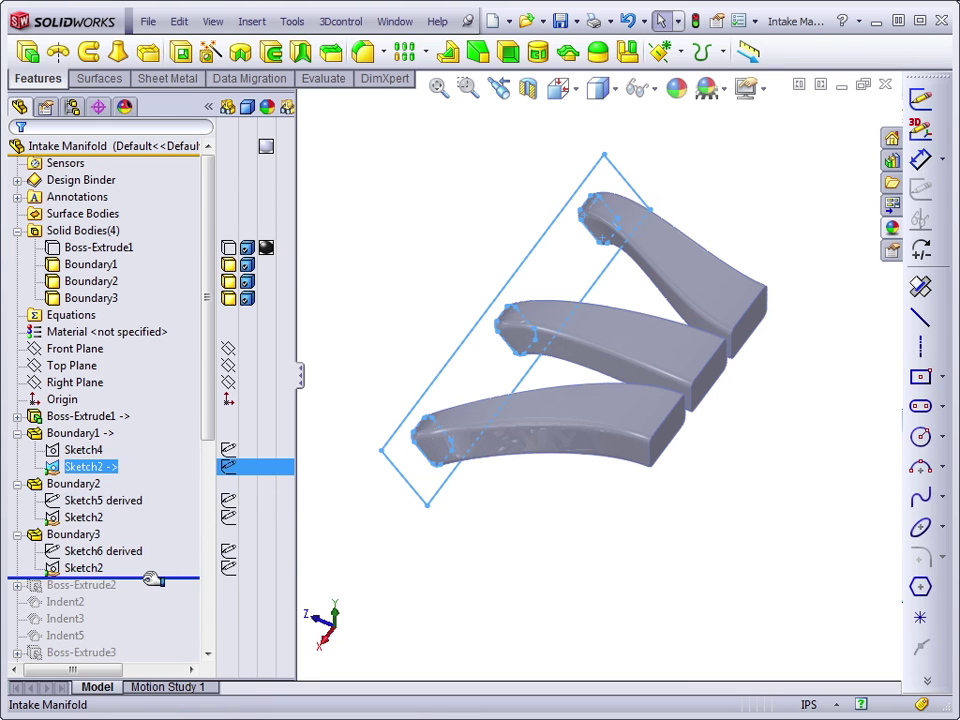
- Roll the history forward past Boss-Extrude2 to include the flange plate
drag(146, 576, 129, 602)
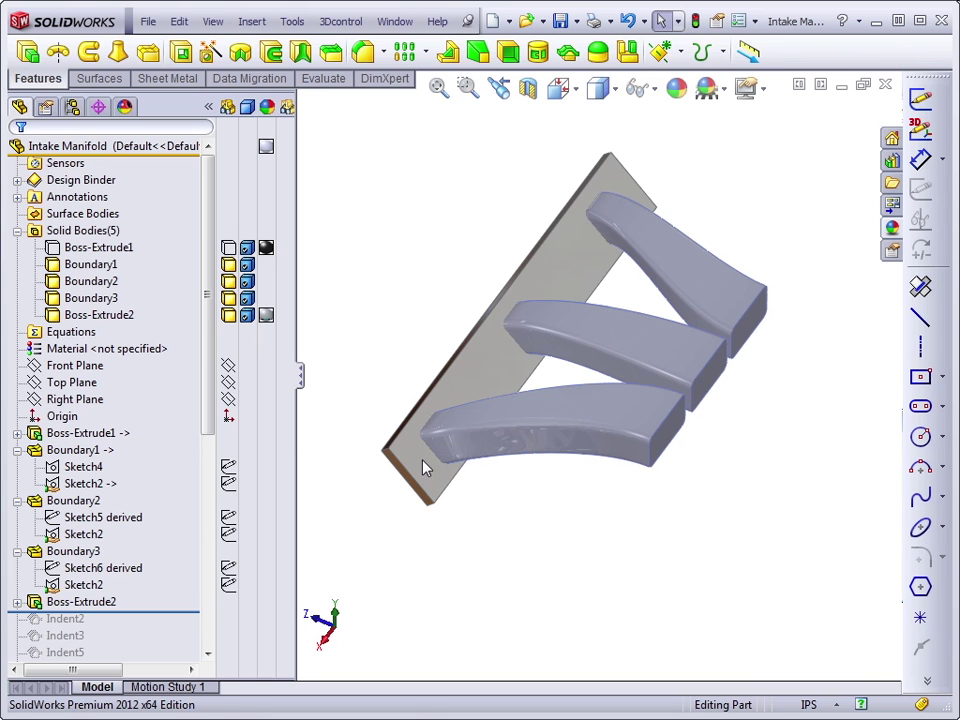
drag(208, 399, 206, 499)
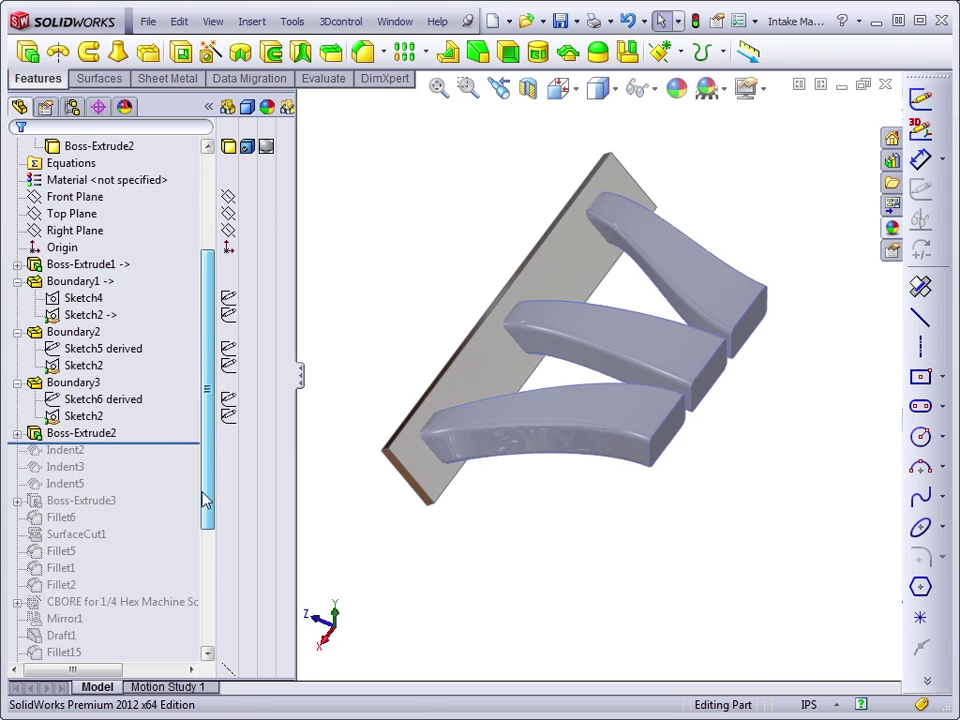
- Roll the history forward past Indent2 to examine the flange plate's underside, and roll back to just after Boss-Extrude2
drag(148, 441, 146, 459)
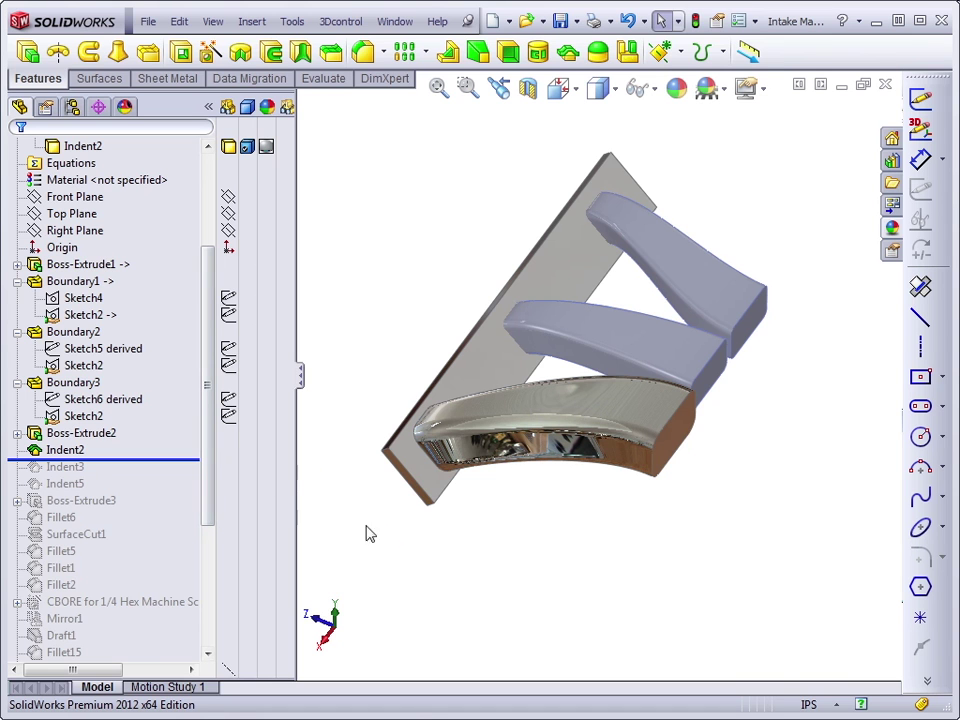
key(Left)
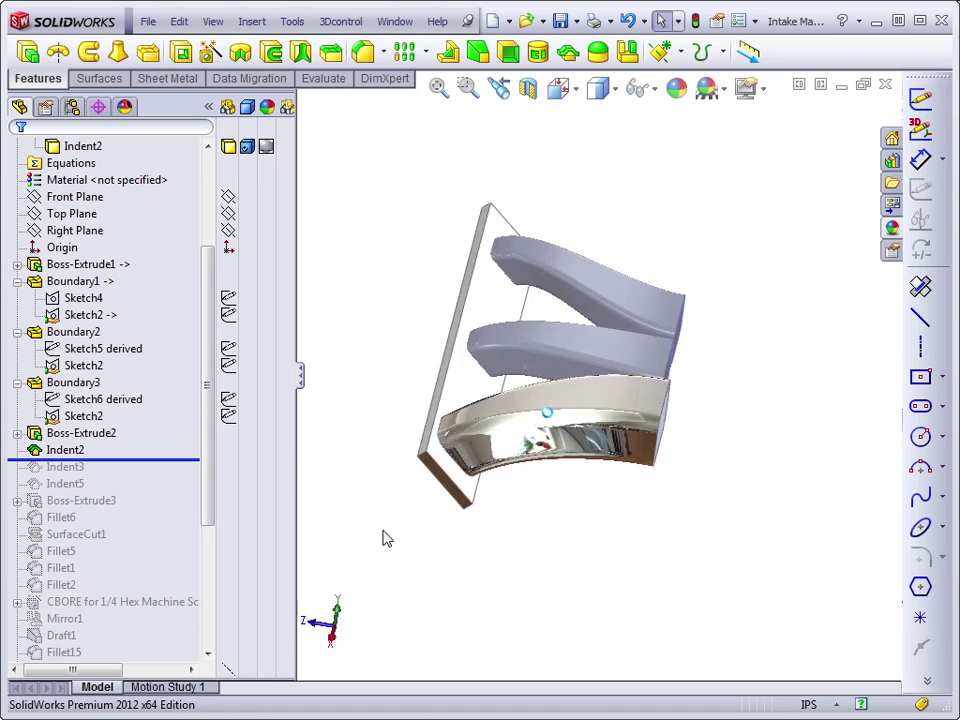
key(Left)
key(Left)
key(Left)
key(Left)
key(Left)
key(Left)
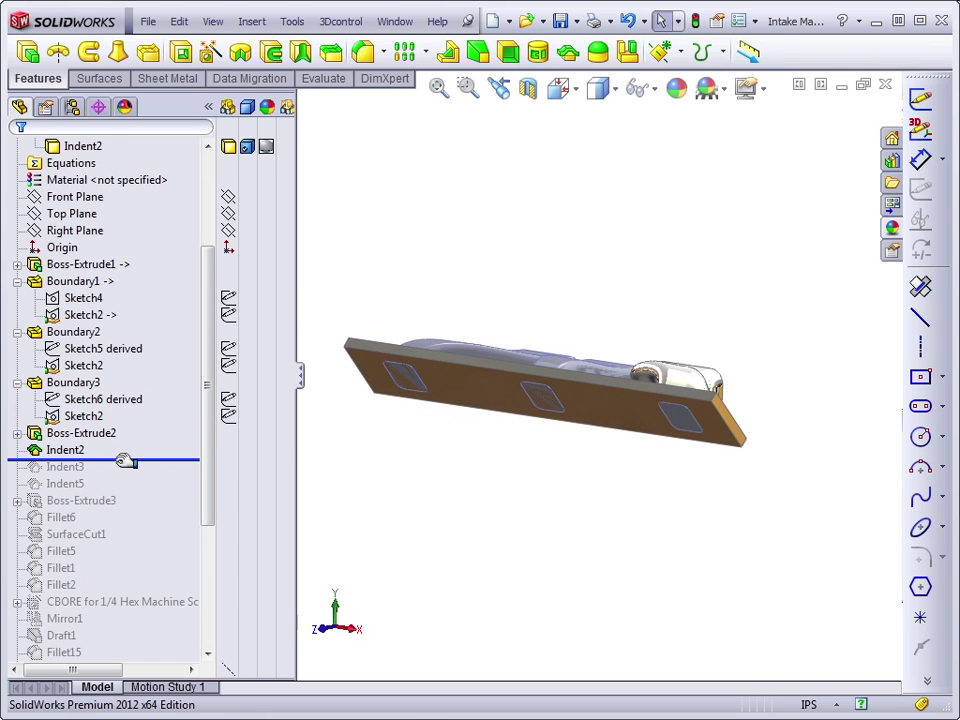
drag(125, 461, 150, 444)
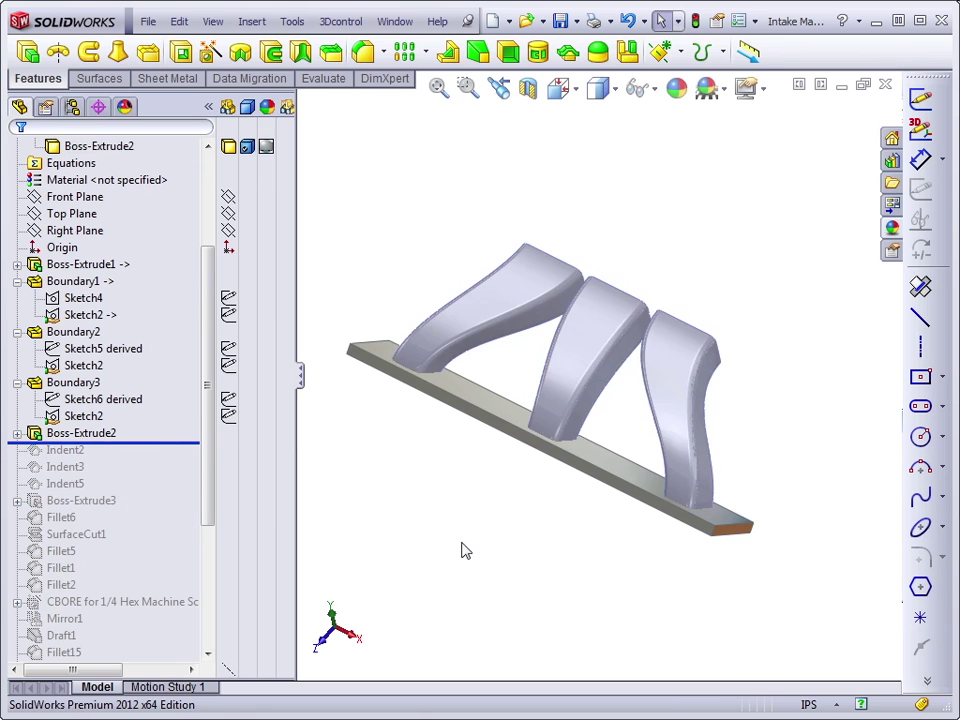
- Set up an Indent with the flange plate as target body and the runner at the plate's +X end as tool body region
click(474, 545)
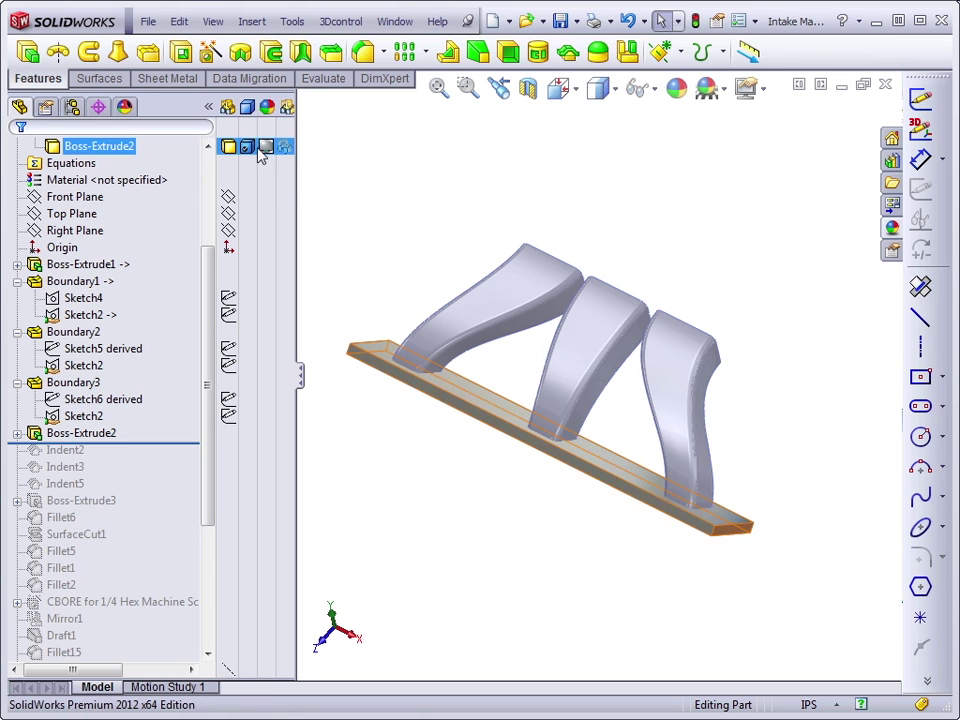
click(256, 24)
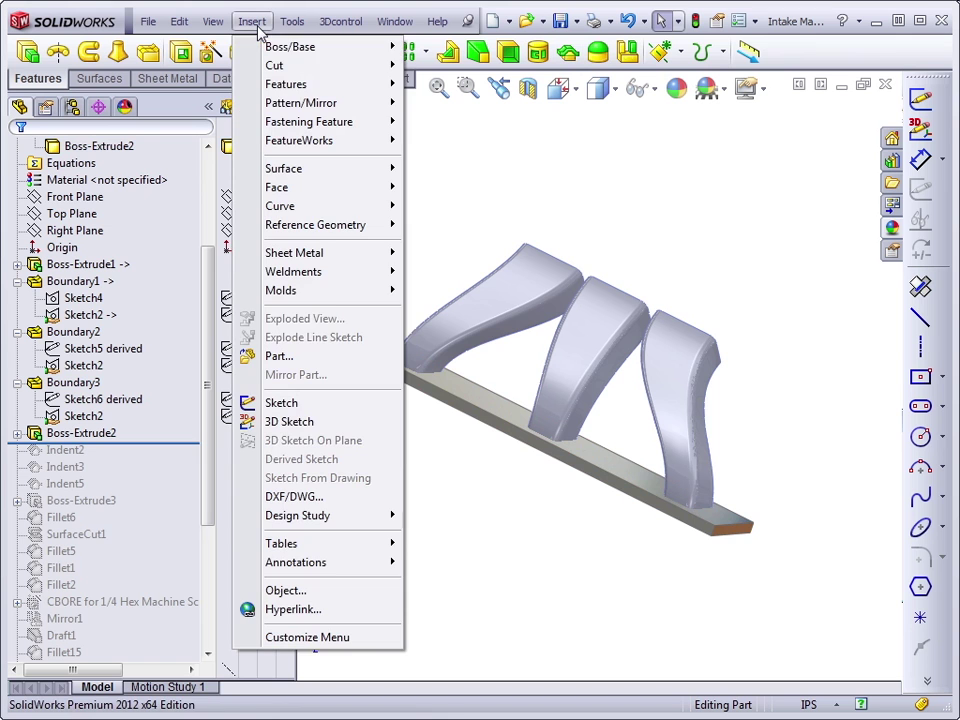
mouse_move(283, 88)
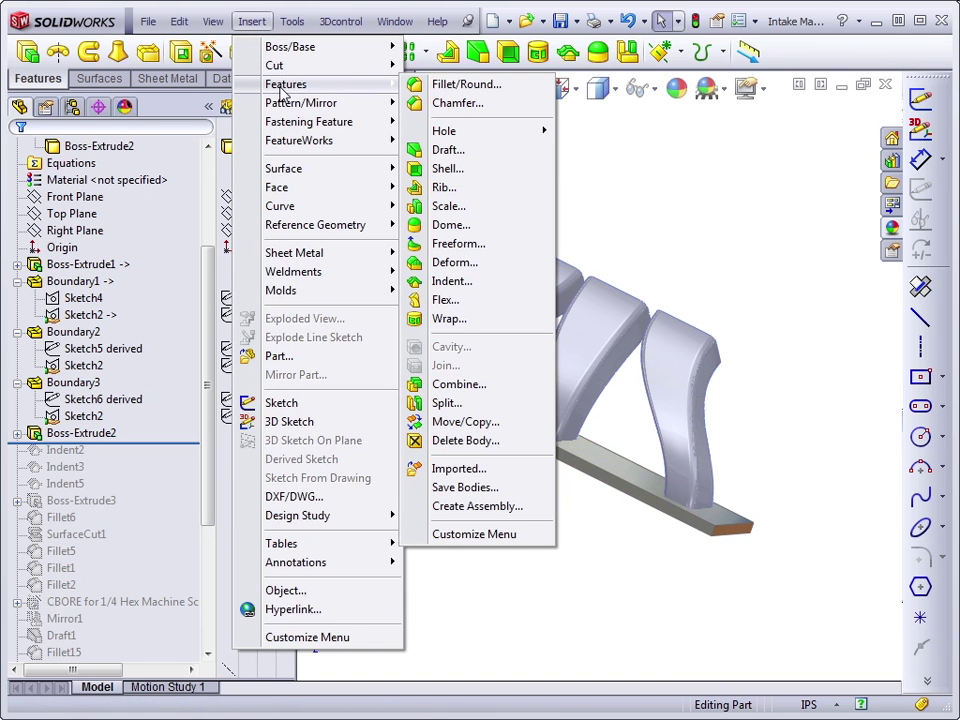
click(447, 284)
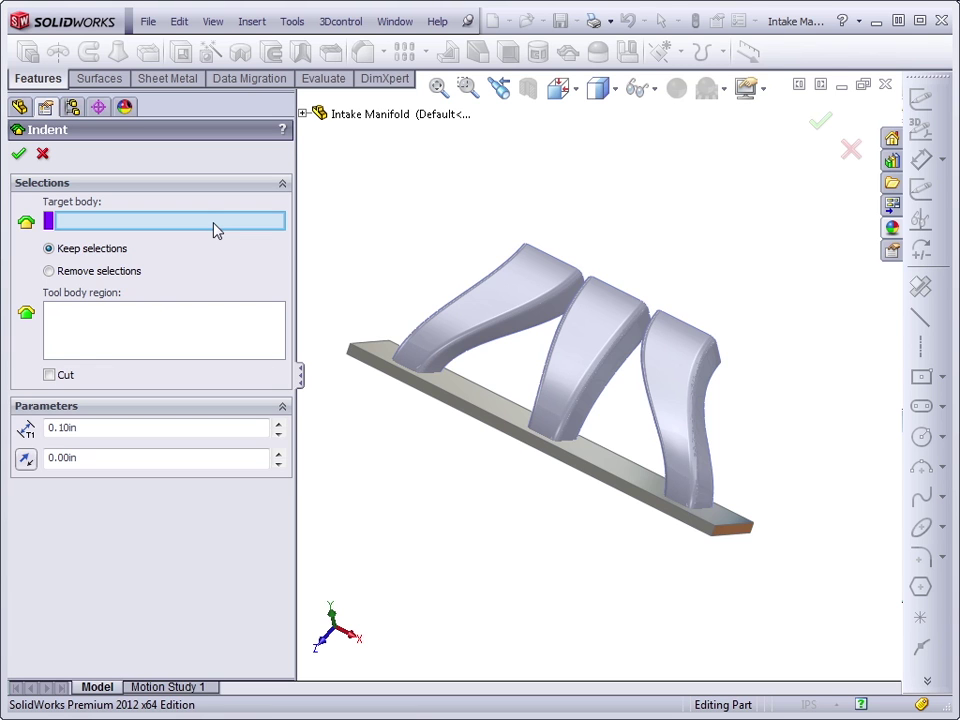
click(462, 399)
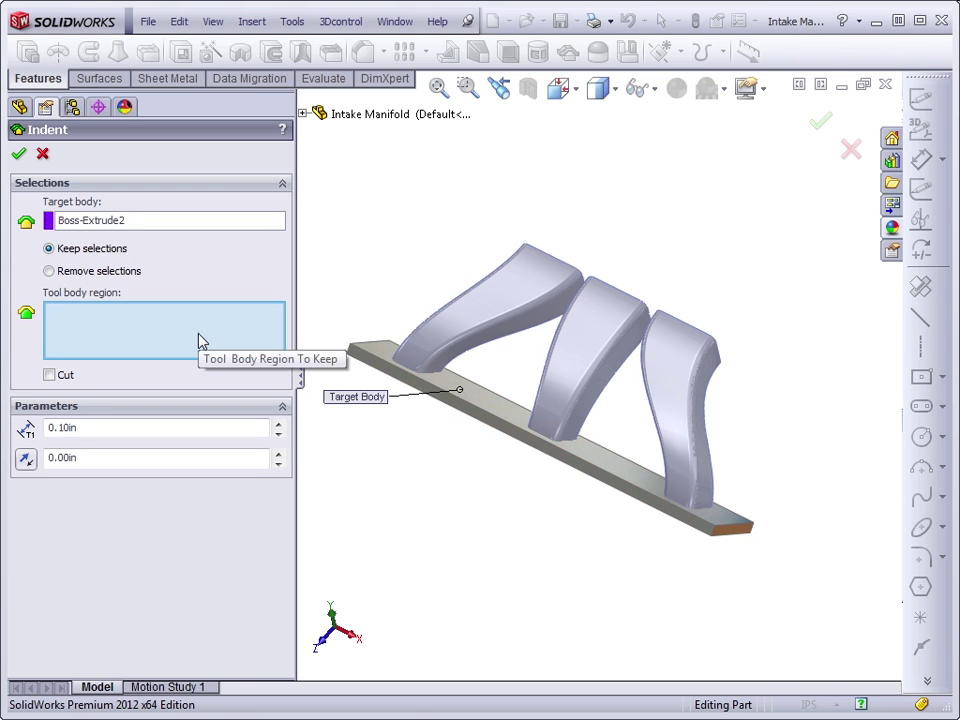
click(669, 378)
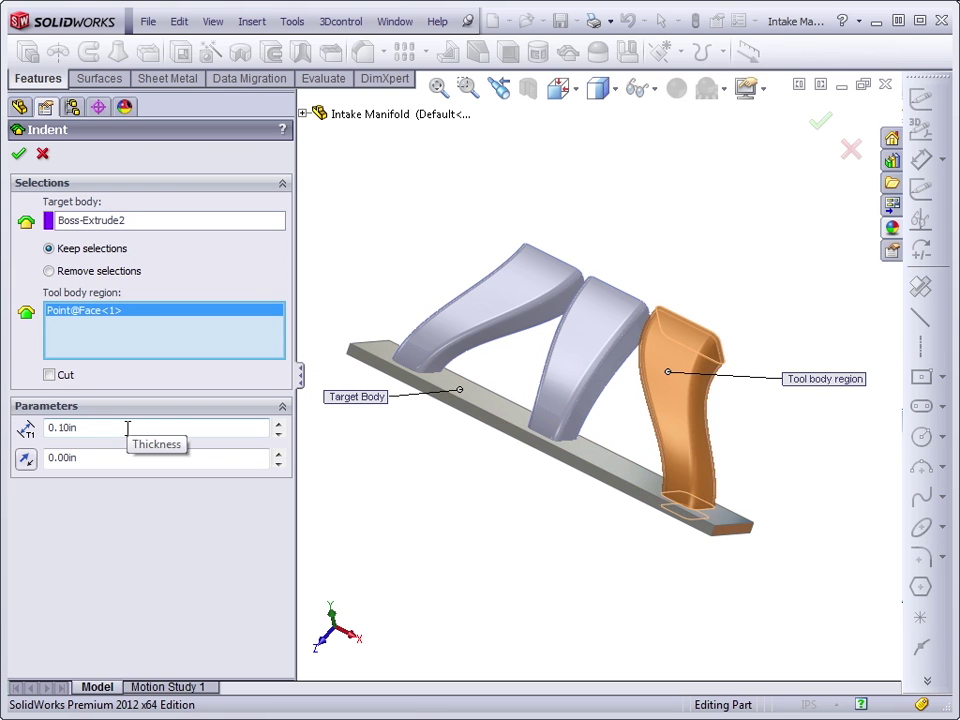
drag(107, 428, 38, 427)
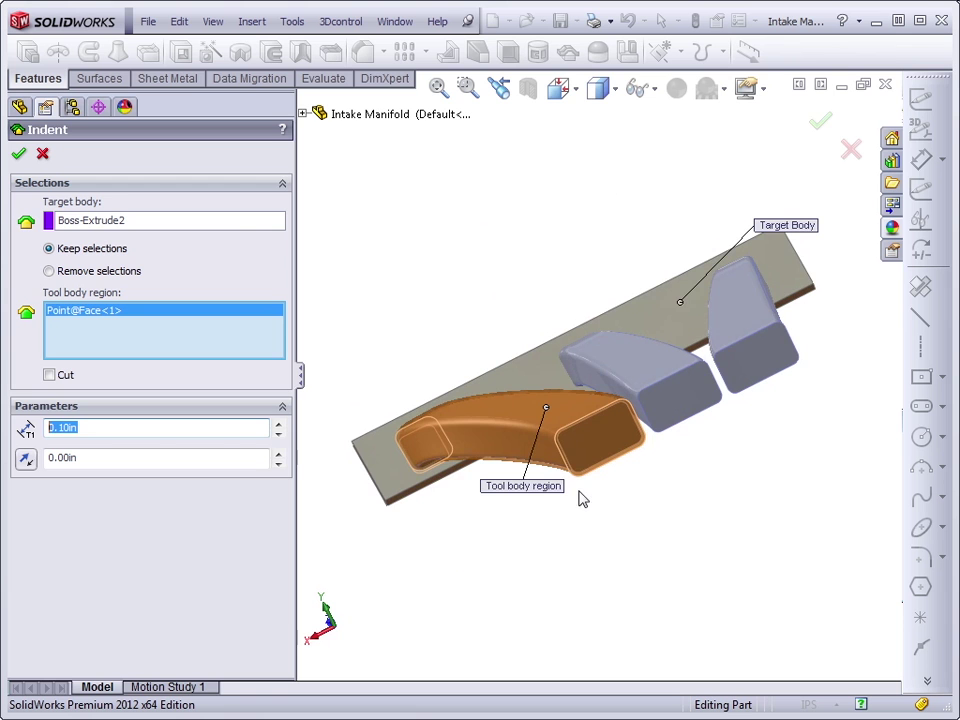
scroll(572, 456, down, 7)
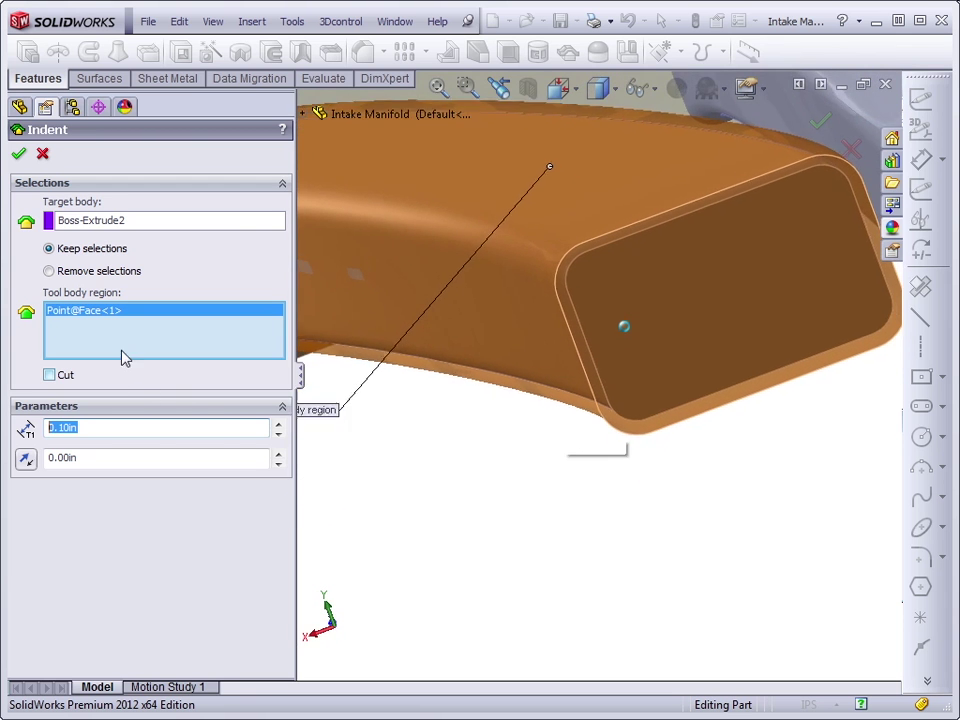
- Try the same runner's flat end face as the Indent's tool body region instead, and discard the Indent
right_click(130, 346)
click(168, 355)
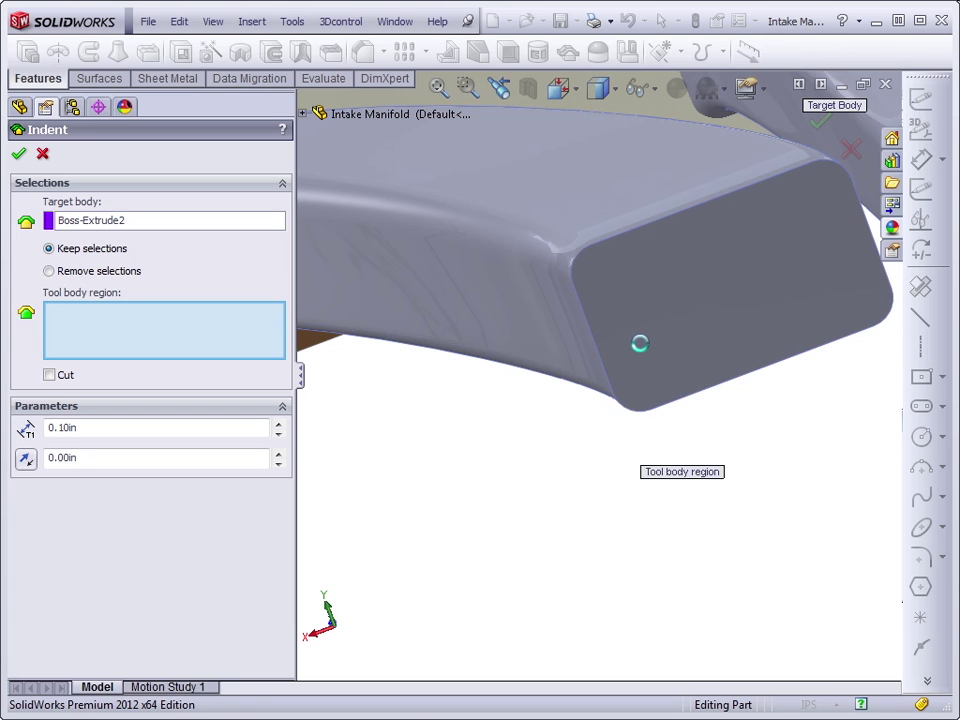
click(641, 345)
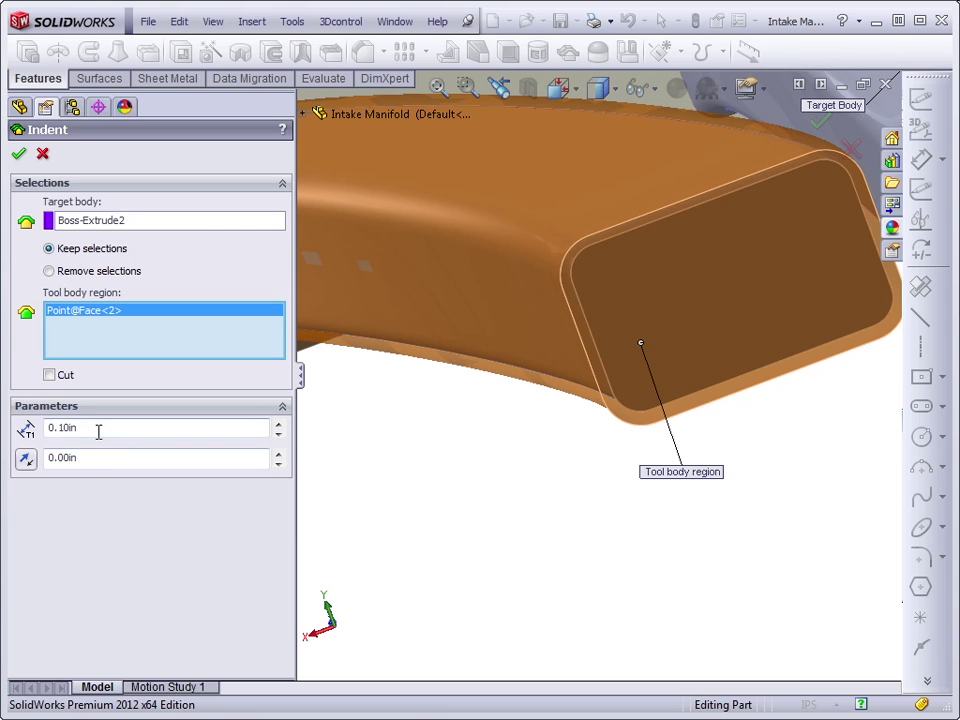
drag(96, 431, 31, 427)
drag(96, 457, 43, 463)
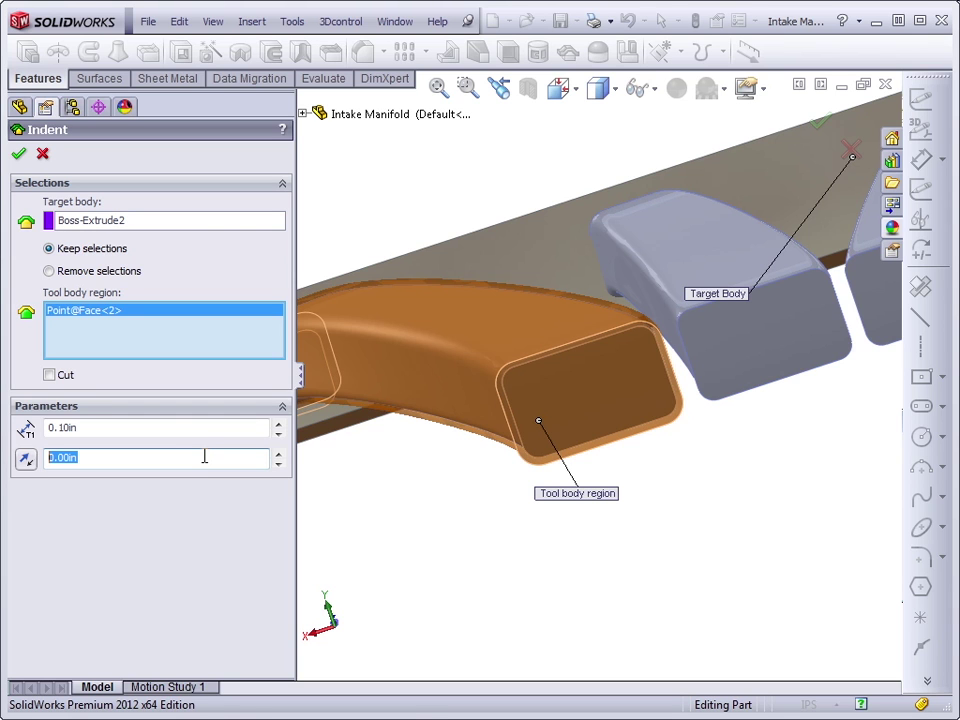
click(43, 157)
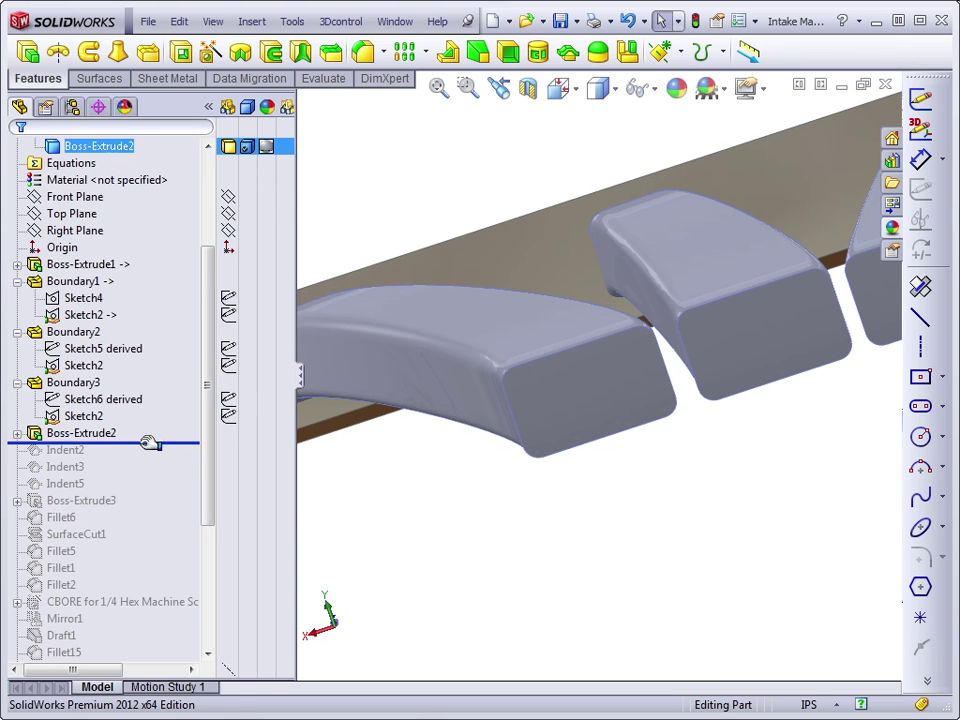
- Roll the history forward past Indent5 and hide the Boundary1 solid body to inspect the indented runner's opening in the flange plate
drag(151, 448, 146, 492)
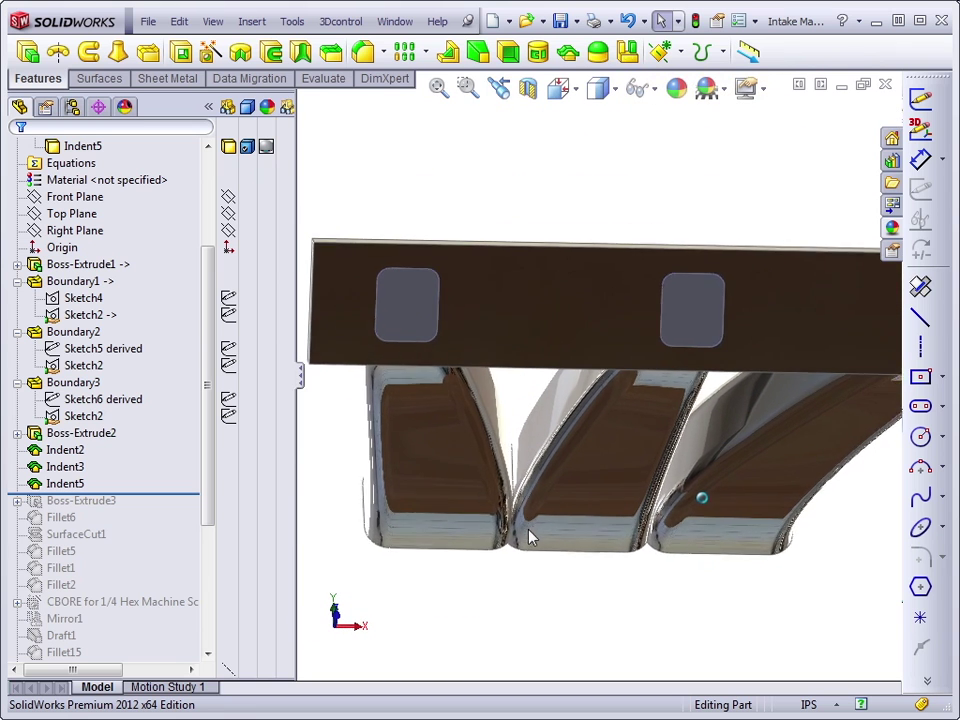
drag(210, 300, 209, 216)
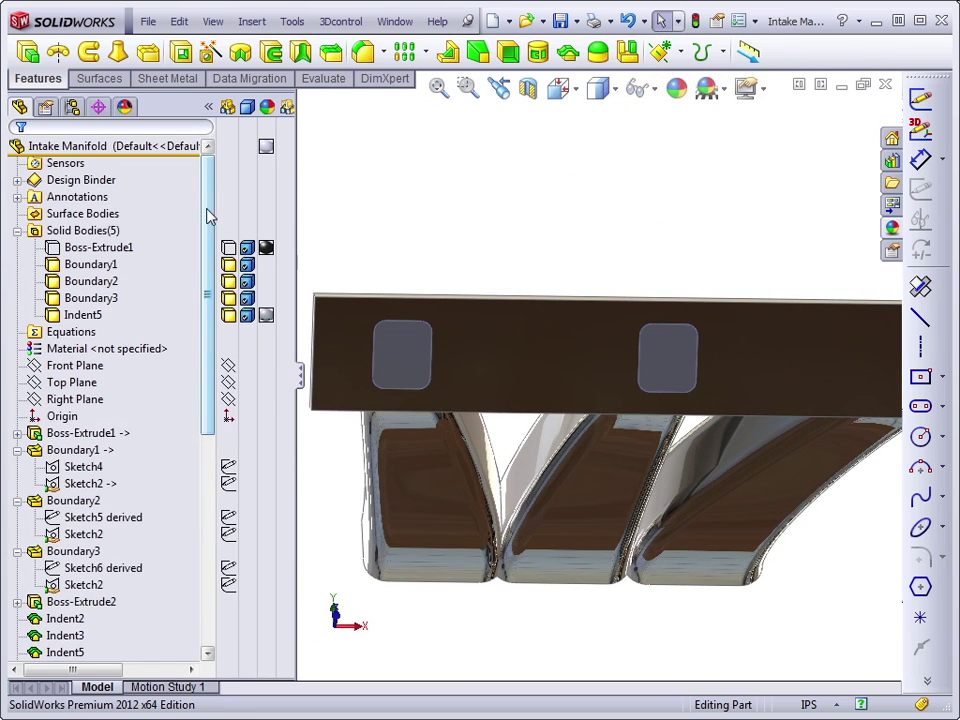
click(228, 267)
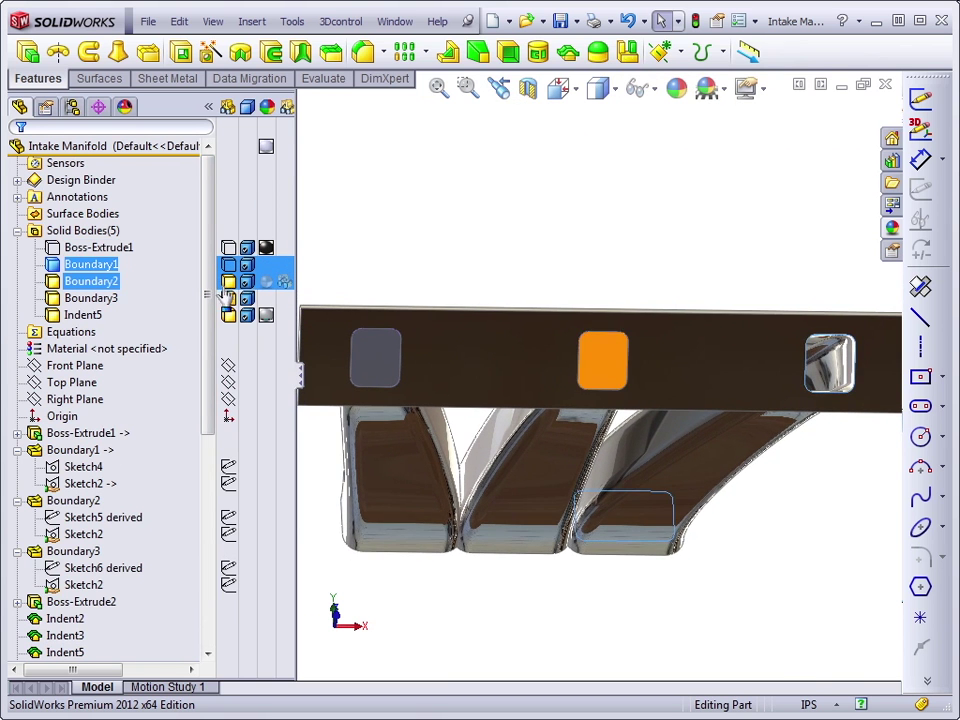
click(534, 253)
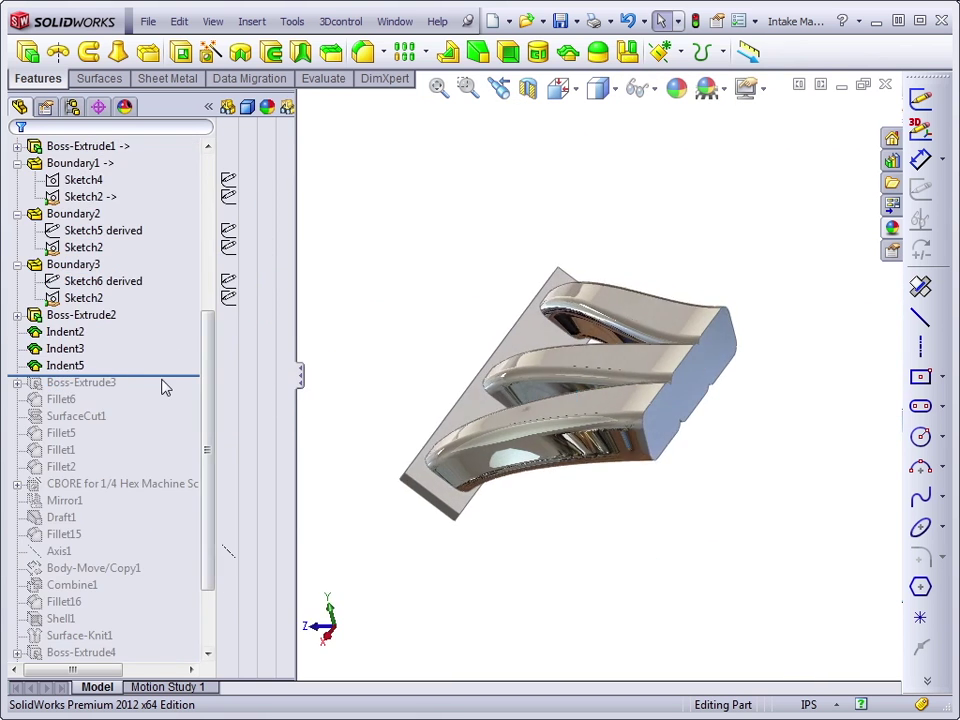
- Roll the history forward past Body-Move/Copy1
drag(165, 374, 109, 577)
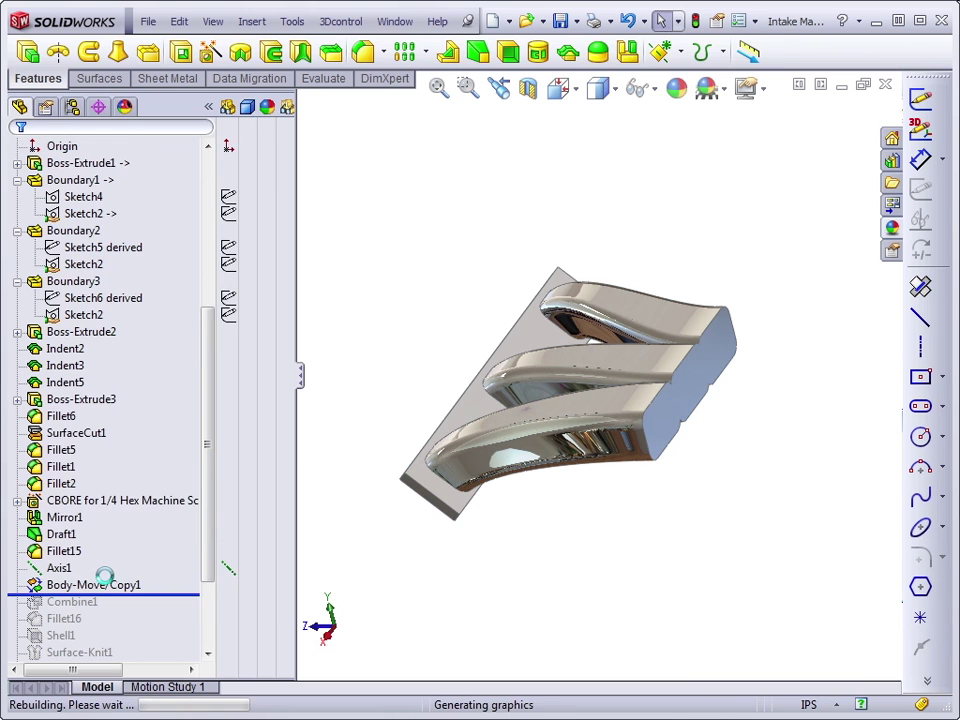